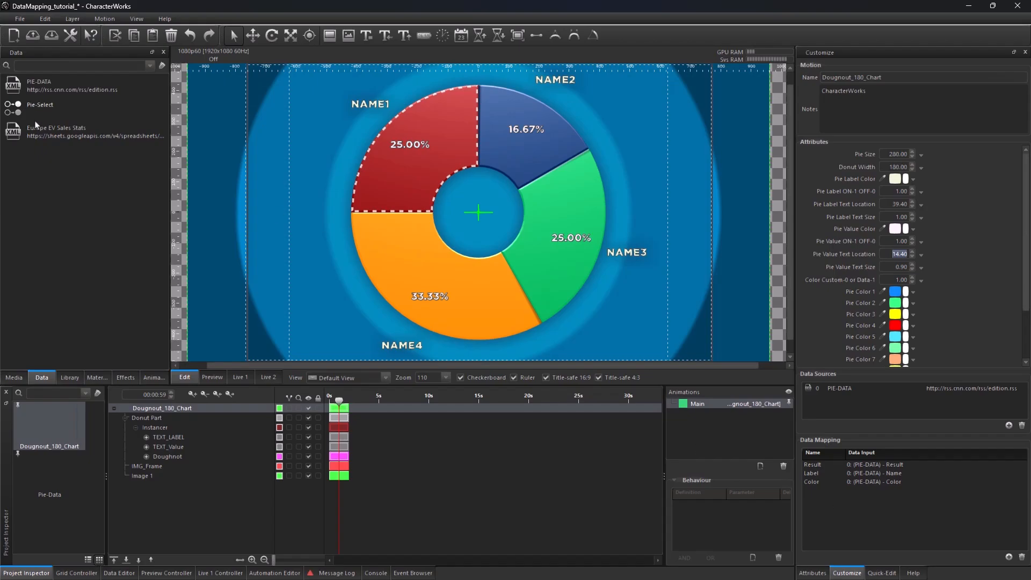
Step: Replace the donut chart's PIE-DATA data source with the Europe EV Sales Stats data source
{"action": "left_click", "coordinate": [64, 87]}
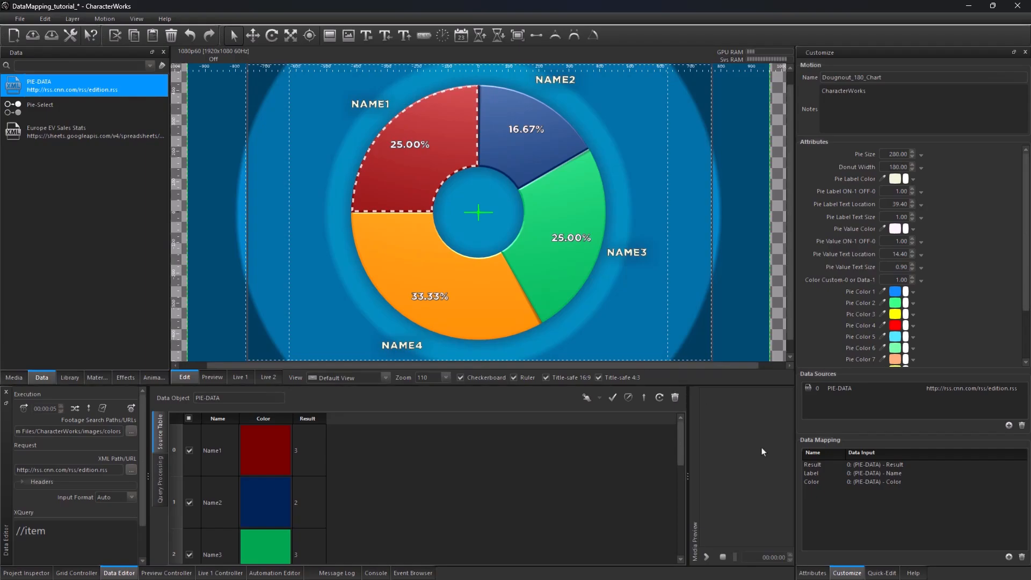
{"action": "left_click", "coordinate": [75, 139]}
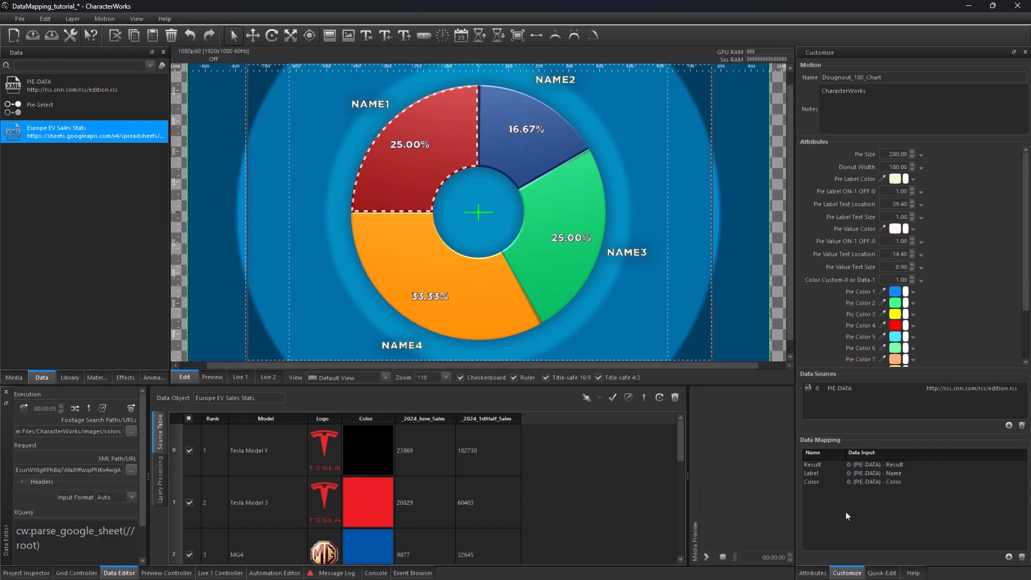
{"action": "left_click", "coordinate": [938, 395]}
{"action": "left_click", "coordinate": [1022, 426]}
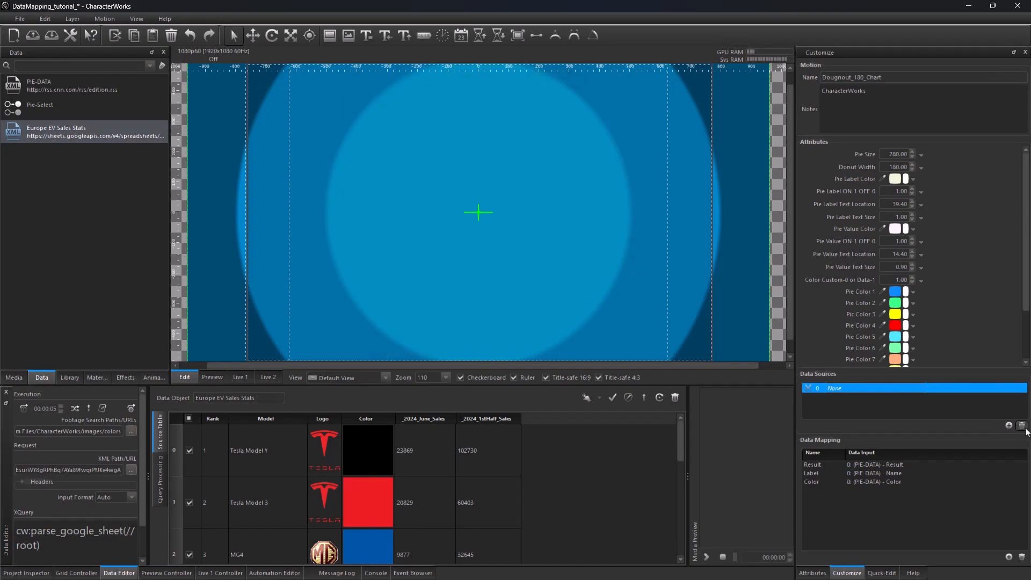
{"action": "left_click", "coordinate": [1010, 425]}
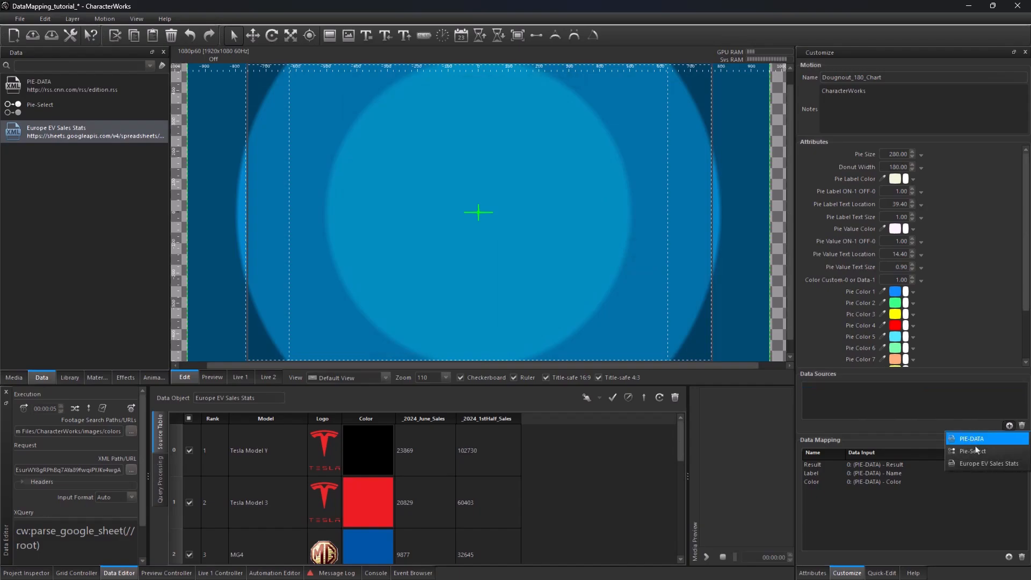
{"action": "left_click", "coordinate": [961, 466]}
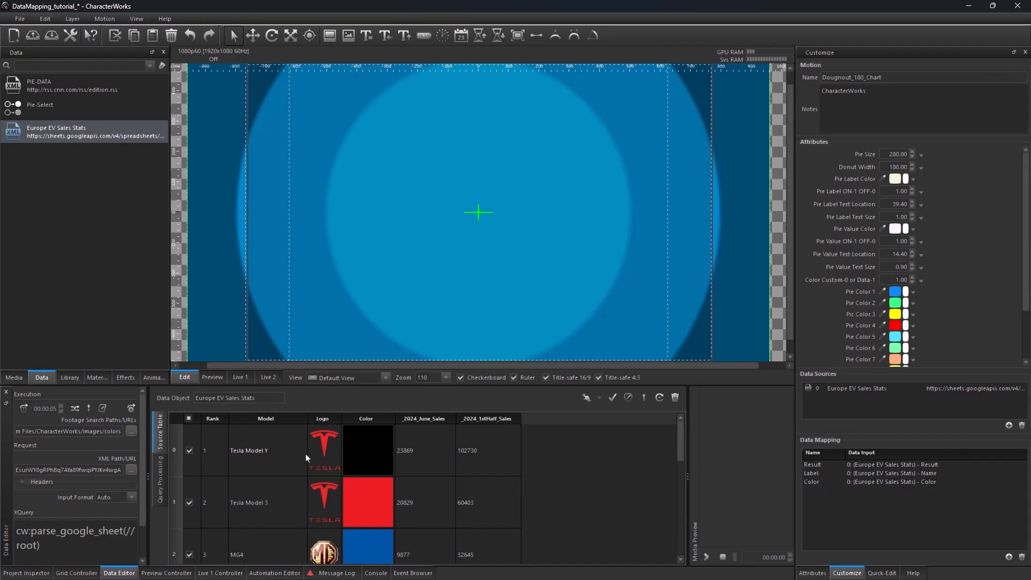
Step: Map the Result input to _2024_June_Sales and the Label input to Model from Europe EV Sales Stats
{"action": "left_click", "coordinate": [904, 470]}
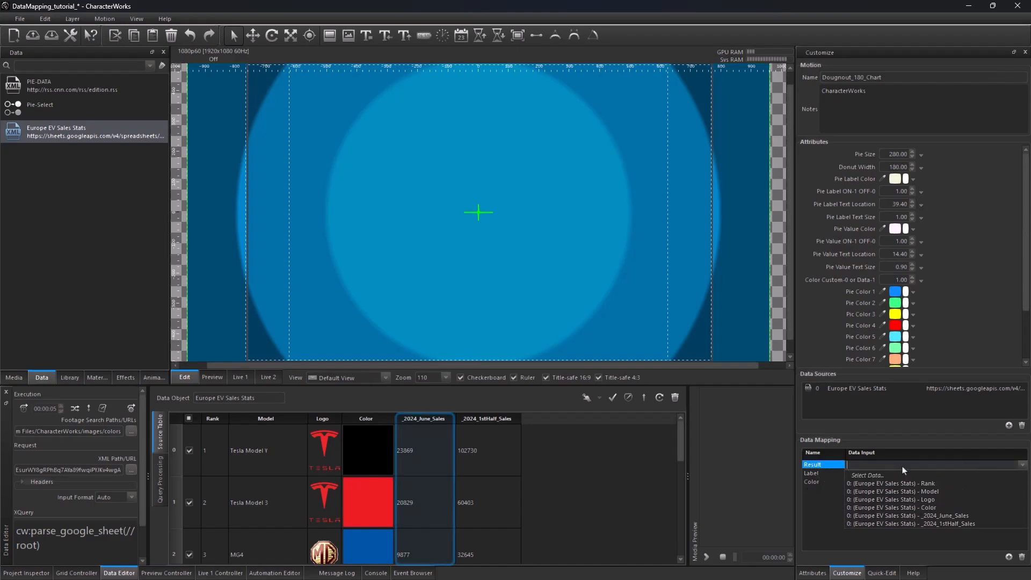
{"action": "left_click", "coordinate": [938, 491]}
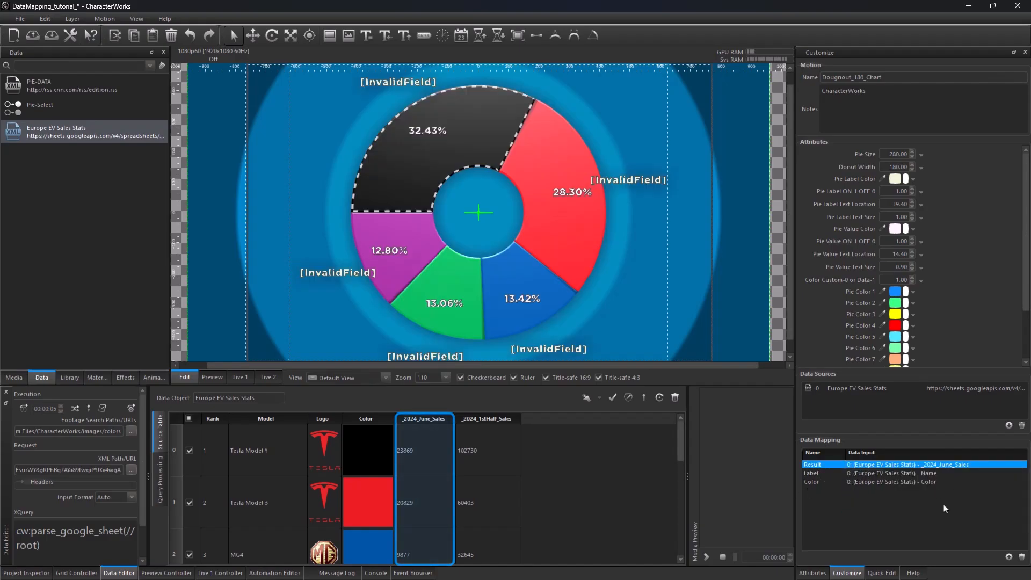
{"action": "left_click", "coordinate": [815, 476]}
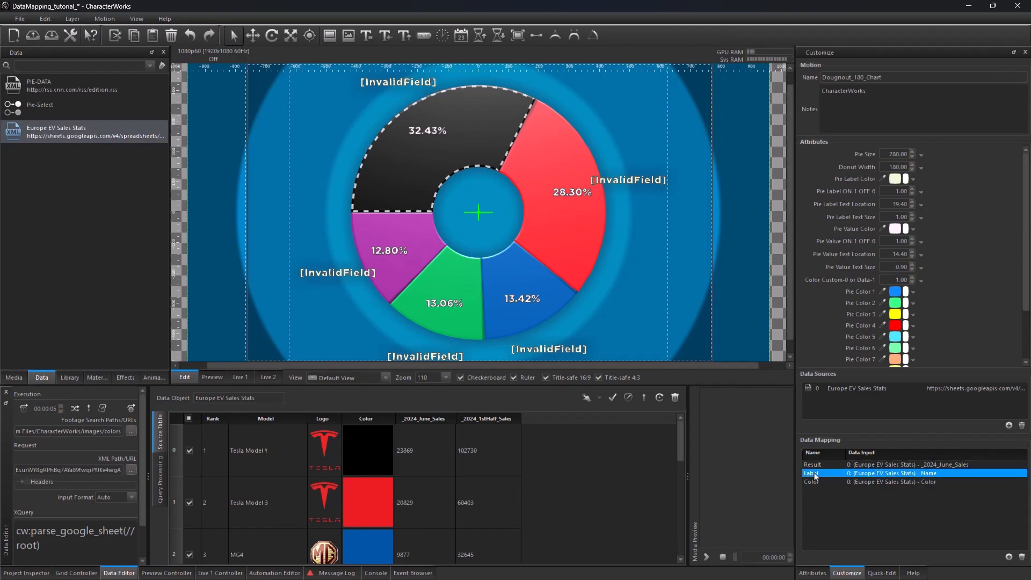
{"action": "left_click", "coordinate": [877, 476]}
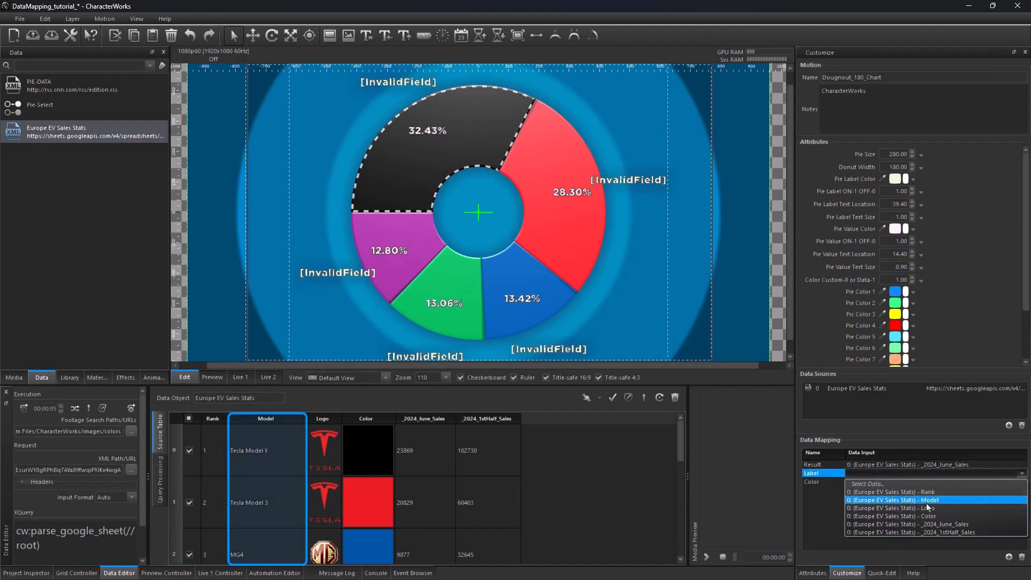
{"action": "left_click", "coordinate": [902, 500]}
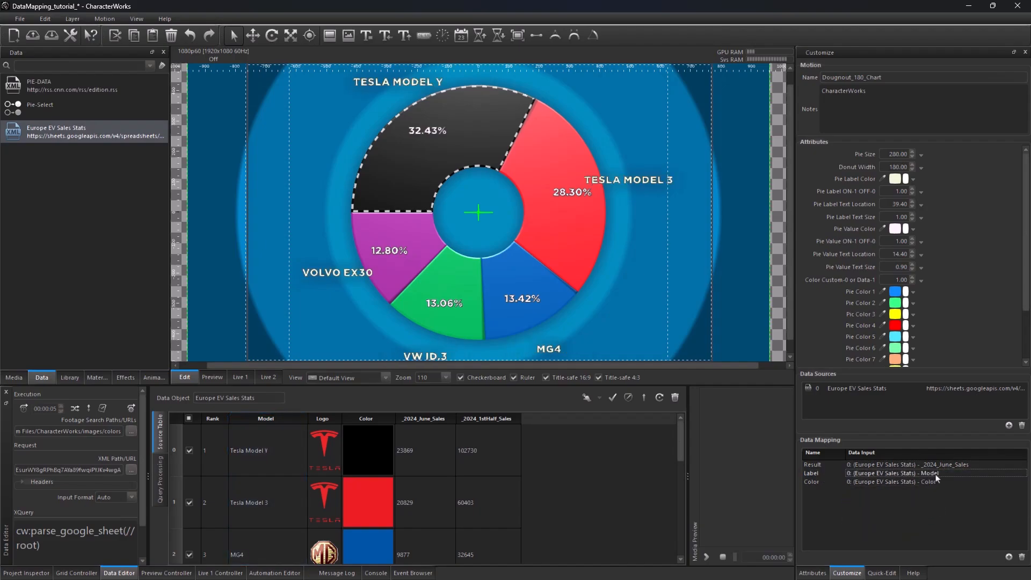
Step: Map the Color input to the Color column of Europe EV Sales Stats
{"action": "left_click", "coordinate": [826, 482]}
{"action": "left_click", "coordinate": [896, 483]}
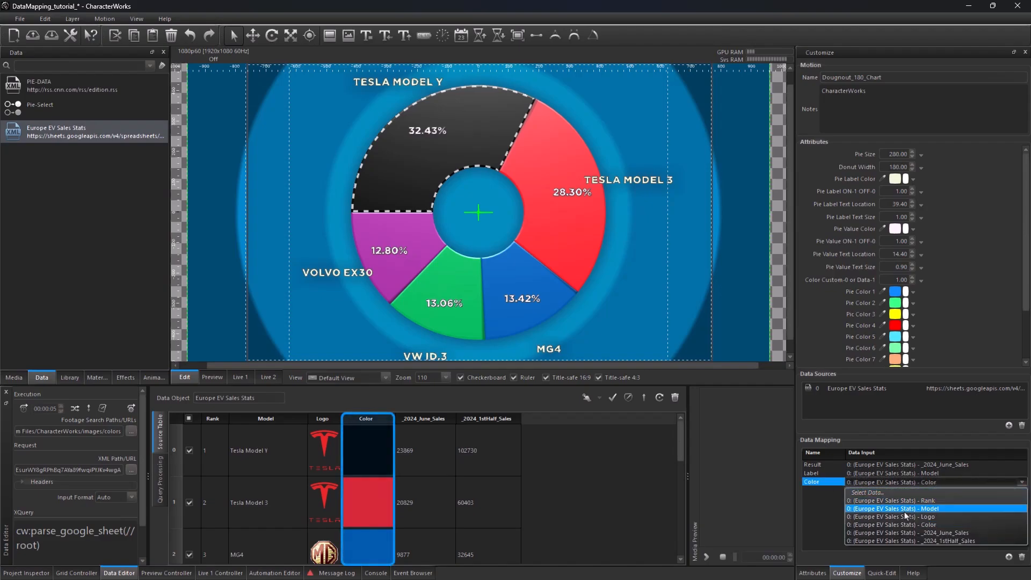
{"action": "left_click", "coordinate": [909, 525]}
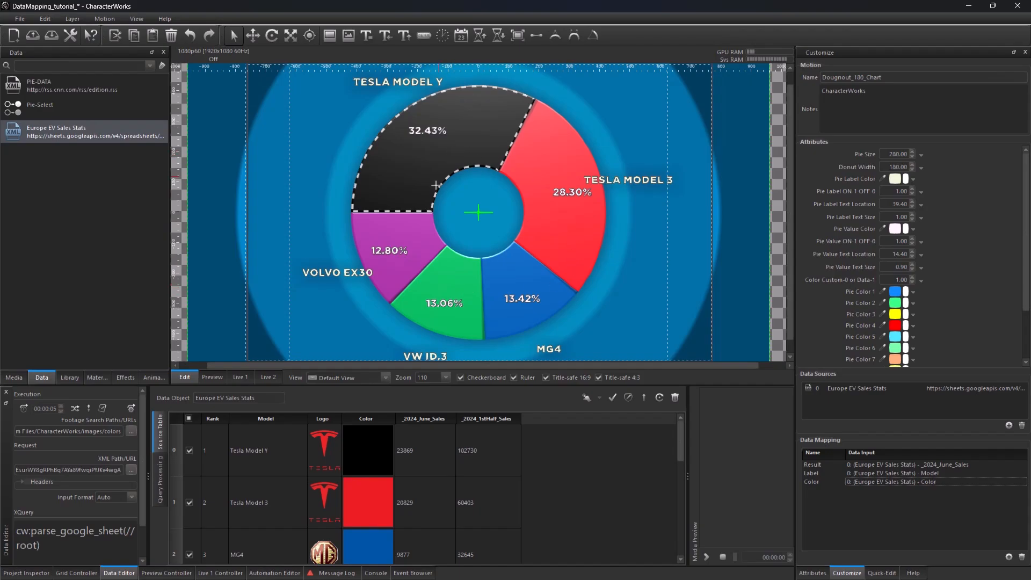
Step: Examine the Europe EV Sales Stats table rows against the chart slices
{"action": "left_click", "coordinate": [89, 137]}
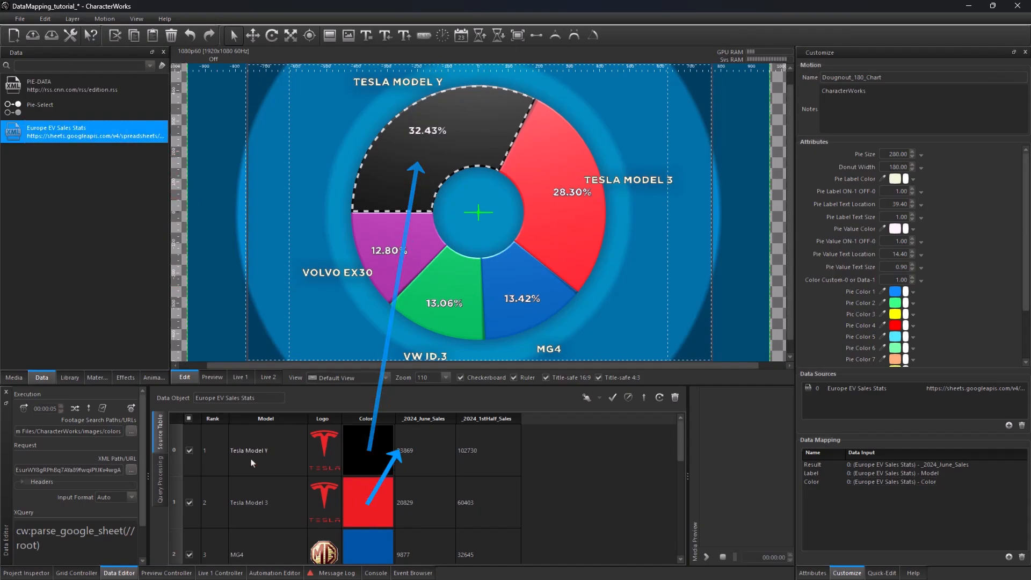
{"action": "left_click", "coordinate": [189, 450]}
{"action": "left_click", "coordinate": [189, 451]}
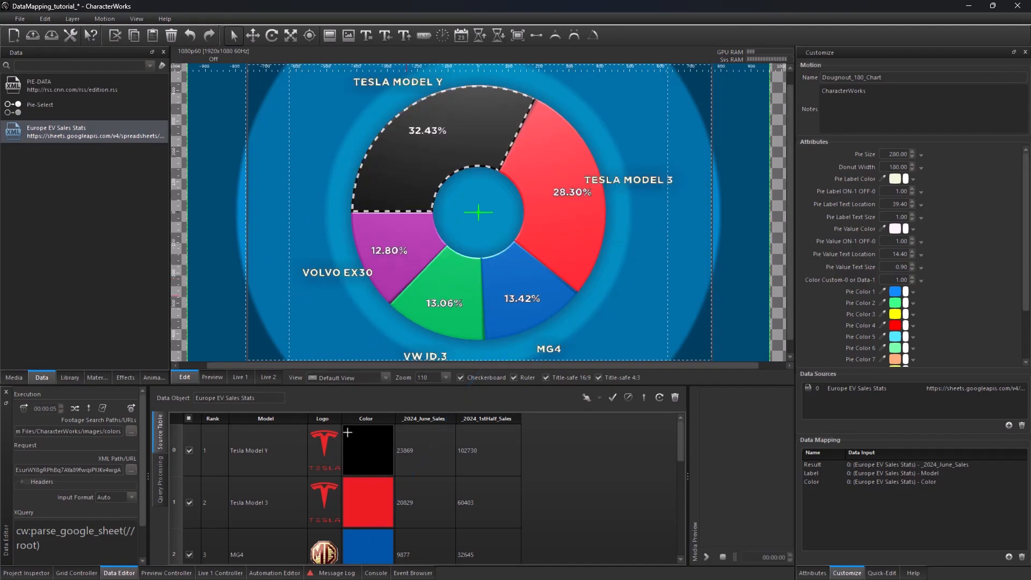
Step: Play the Donut Pie Chart in animation on the Live 1 output from the grid controller
{"action": "left_click", "coordinate": [75, 572]}
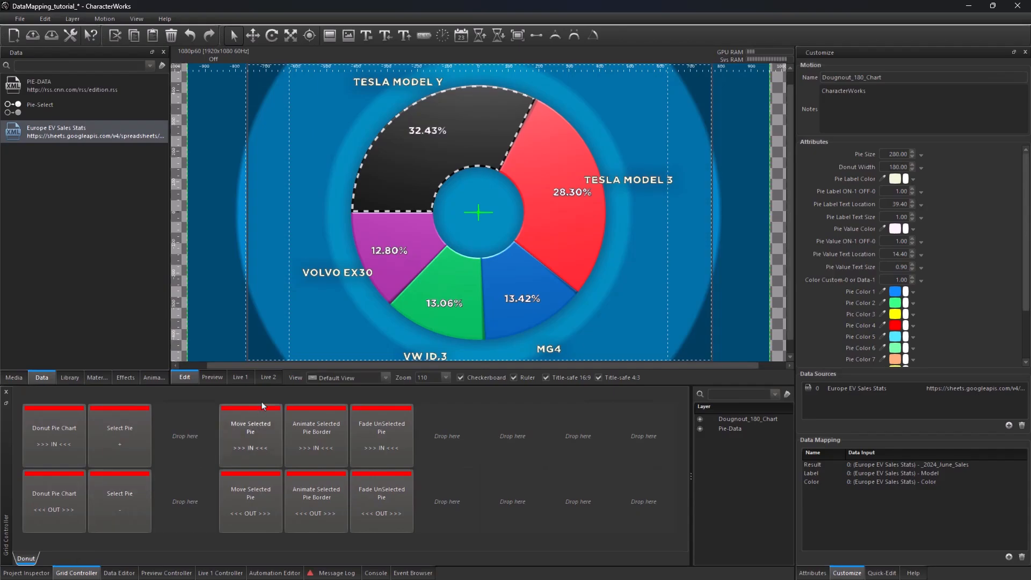
{"action": "left_click", "coordinate": [240, 378]}
{"action": "left_click", "coordinate": [72, 430]}
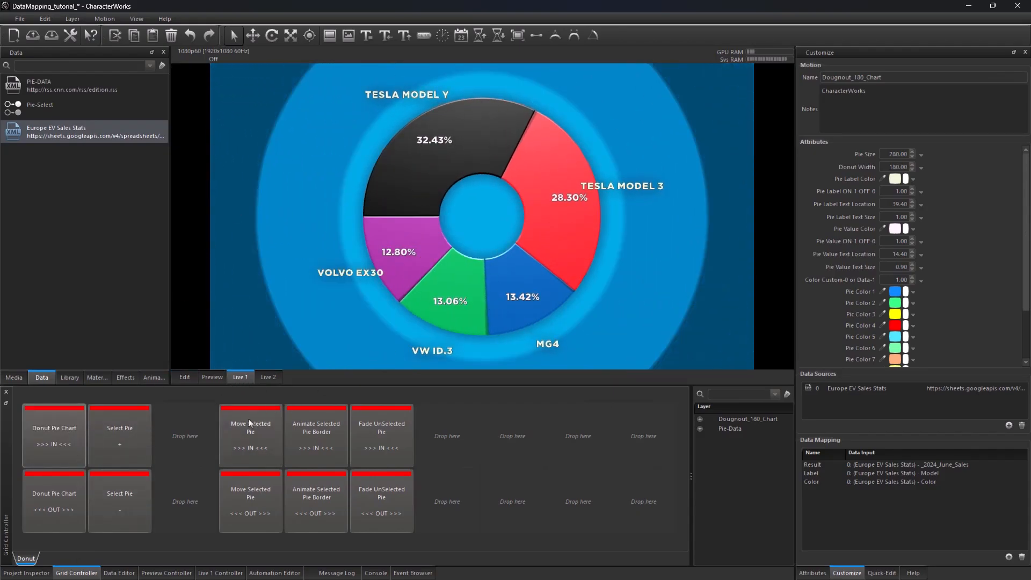
Step: Trigger the Move Selected Pie and Animate Selected Pie Border in animations
{"action": "left_click", "coordinate": [262, 454]}
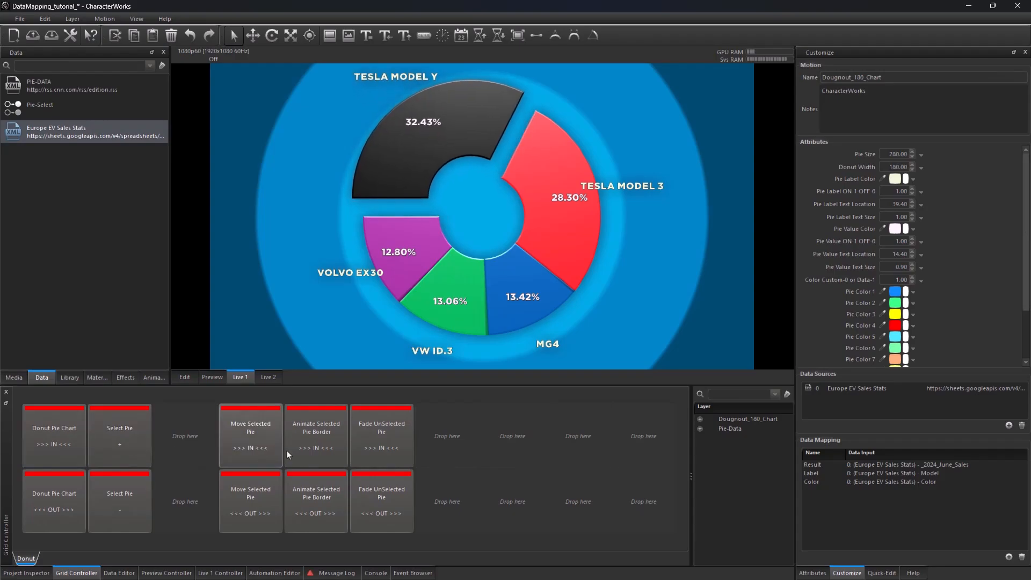
{"action": "left_click", "coordinate": [315, 447]}
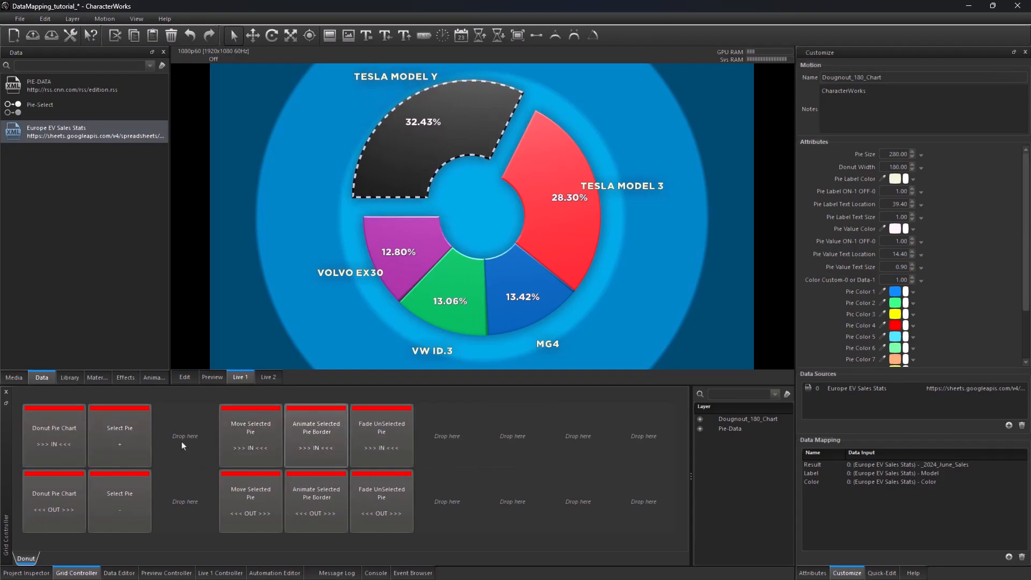
Step: Advance the selection to the next slice and fade the unselected slices
{"action": "left_click", "coordinate": [115, 438]}
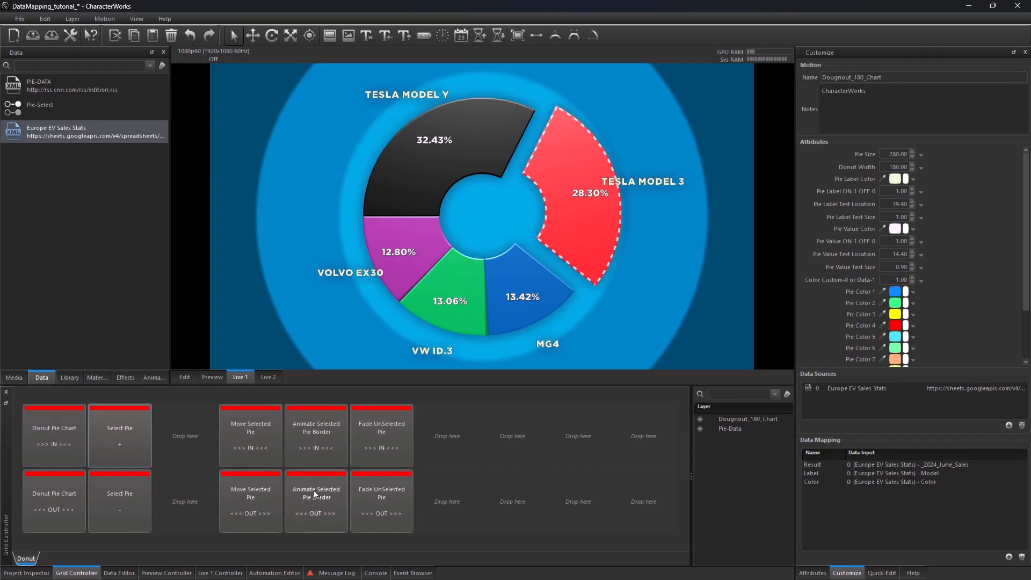
{"action": "left_click", "coordinate": [385, 457]}
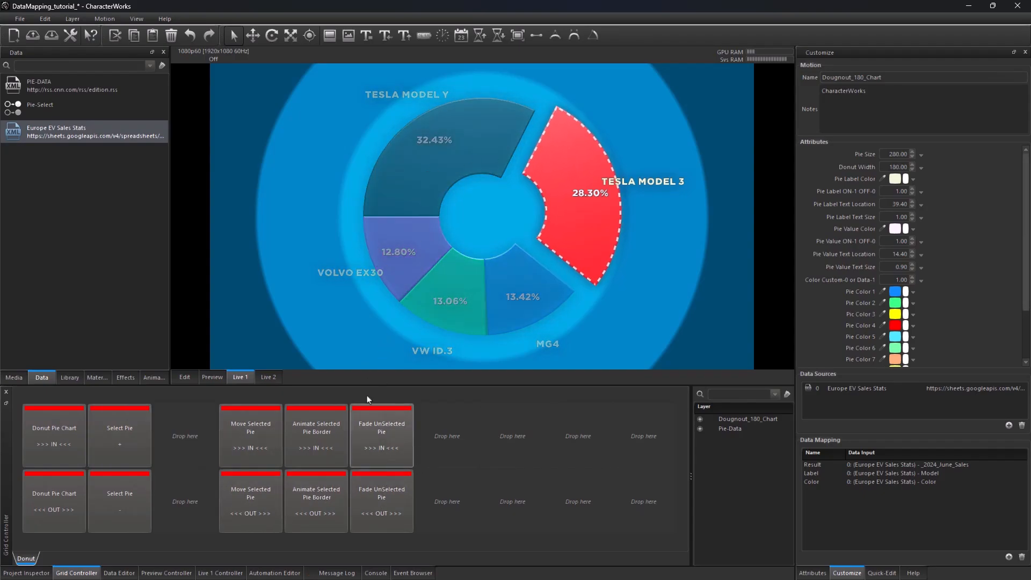
Step: Step the slice selection forward several times, then back again with Select Pie
{"action": "left_click", "coordinate": [124, 447]}
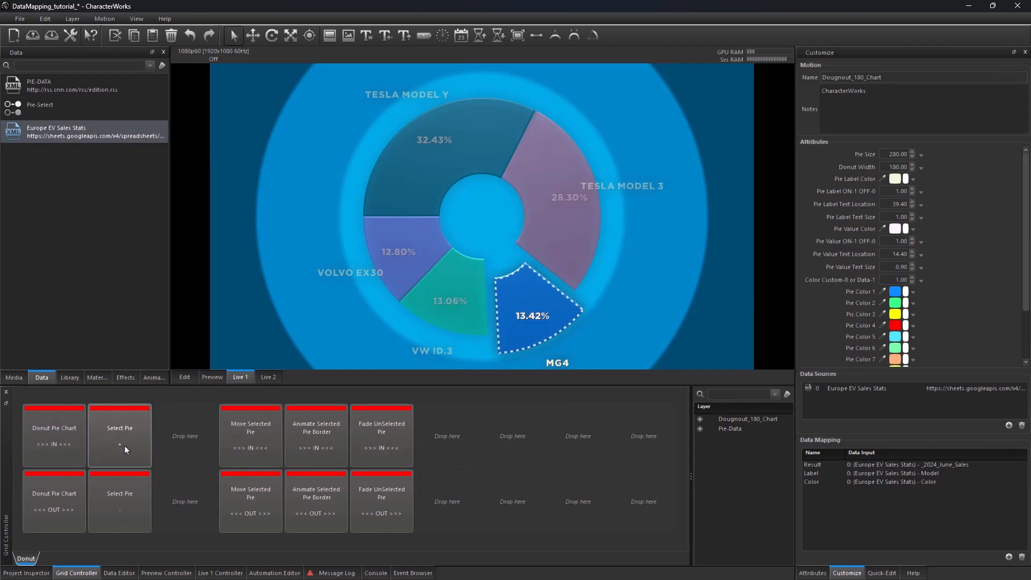
{"action": "left_click", "coordinate": [124, 446]}
{"action": "left_click", "coordinate": [125, 446]}
{"action": "left_click", "coordinate": [125, 446]}
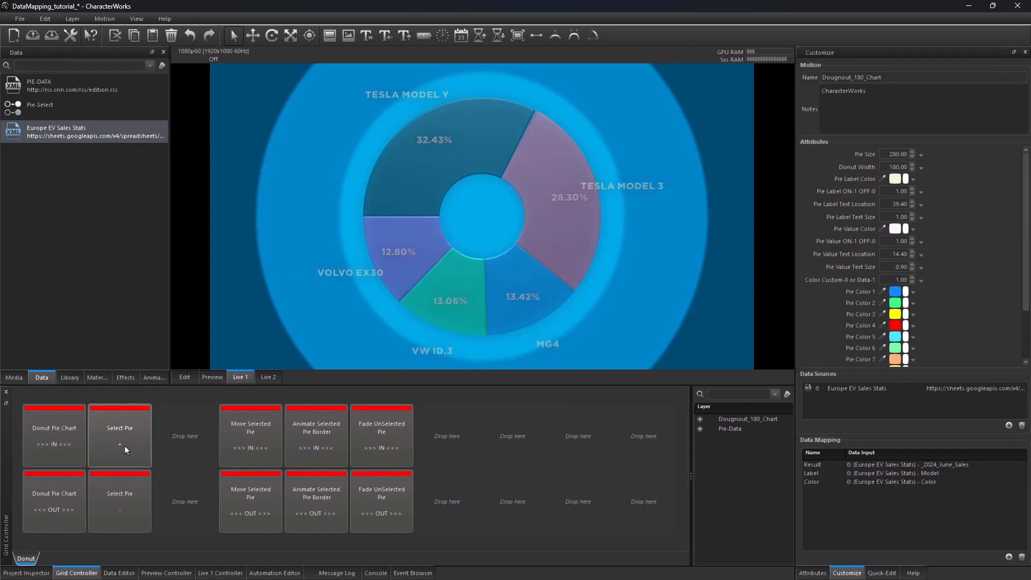
{"action": "left_click", "coordinate": [128, 482]}
{"action": "left_click", "coordinate": [128, 483]}
{"action": "left_click", "coordinate": [128, 482]}
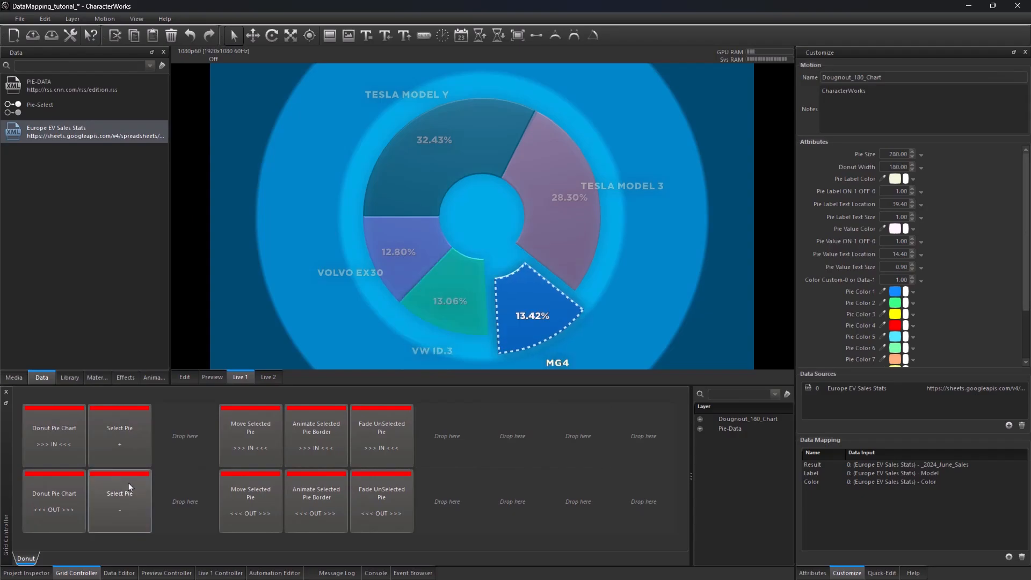
{"action": "left_click", "coordinate": [127, 482]}
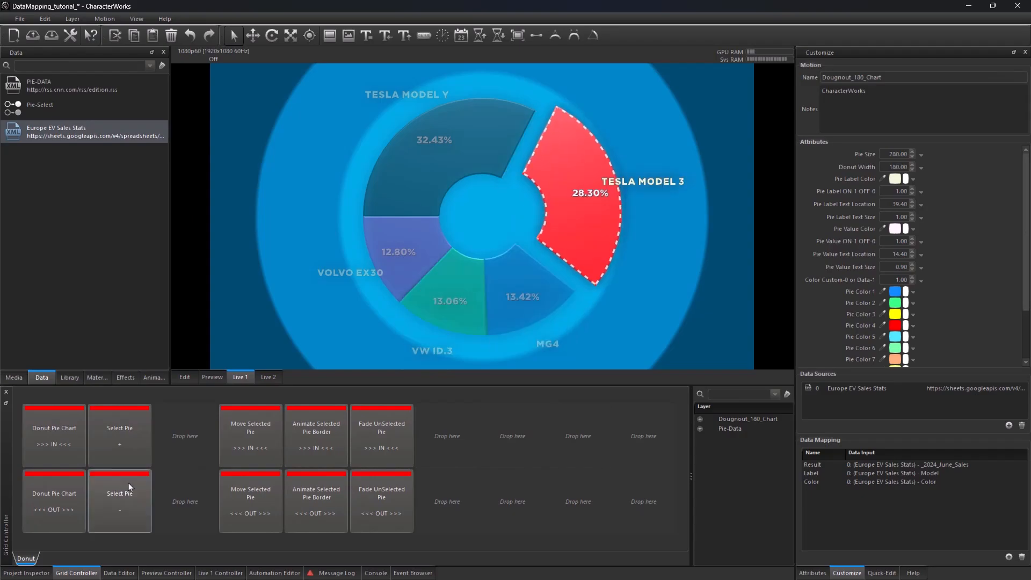
Step: Play the Fade UnSelected Pie and Move Selected Pie out animations
{"action": "left_click", "coordinate": [356, 503]}
{"action": "left_click", "coordinate": [235, 510]}
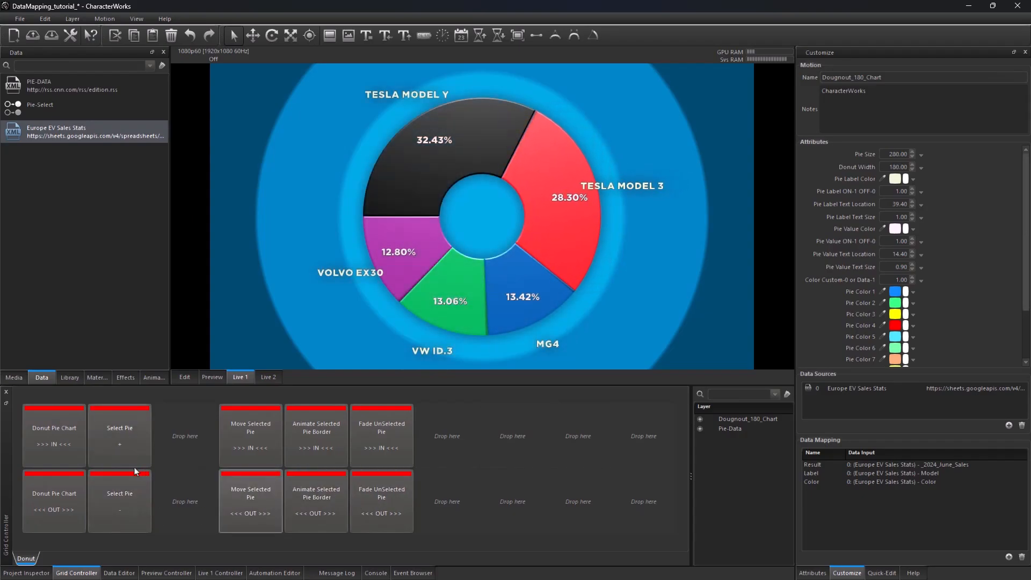
Step: Open the Pie-Data scene in the Edit view
{"action": "left_click", "coordinate": [27, 573]}
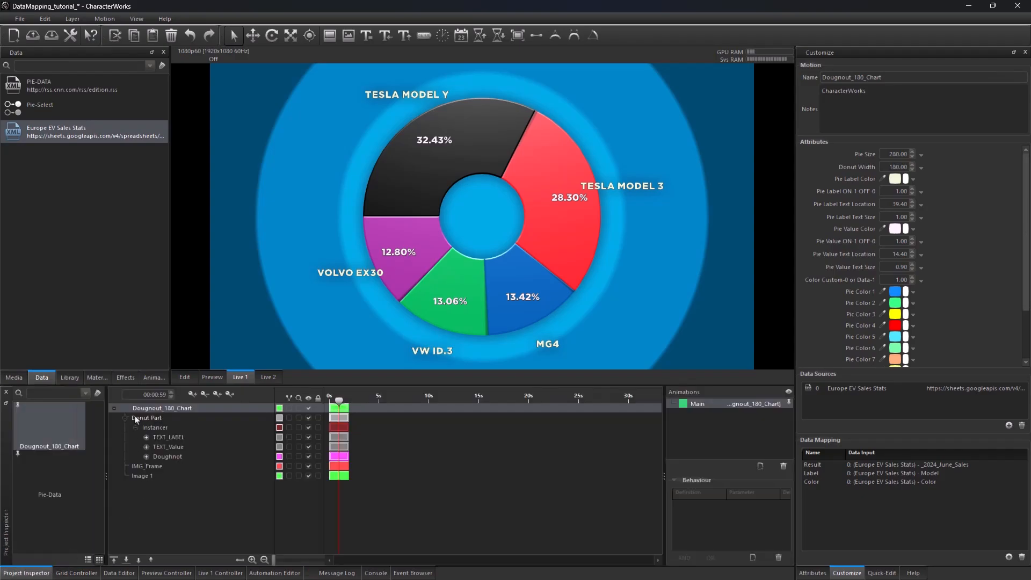
{"action": "left_click", "coordinate": [67, 487]}
{"action": "left_click", "coordinate": [185, 377]}
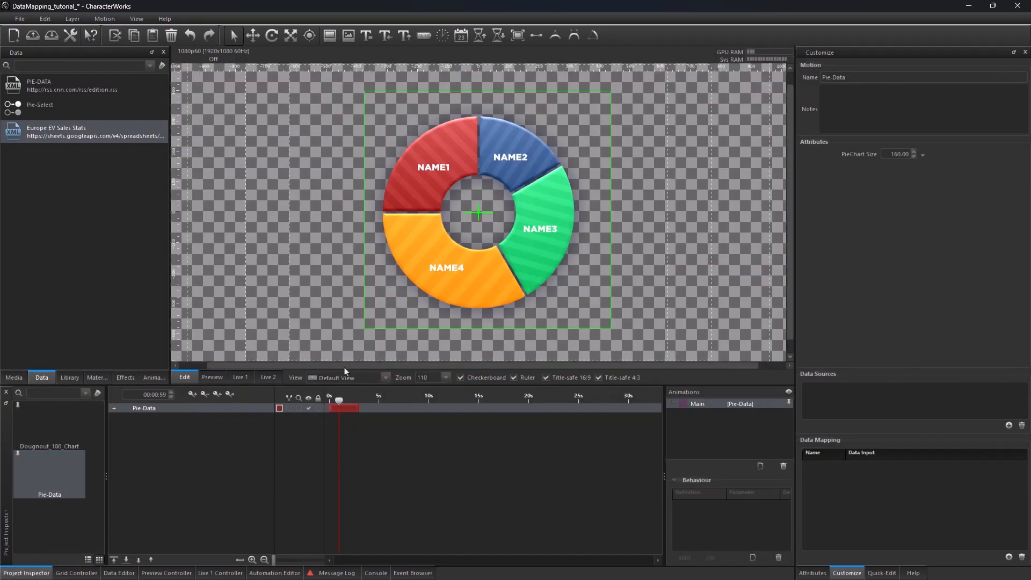
{"action": "scroll", "coordinate": [478, 272], "scroll_direction": "up", "scroll_amount": 4}
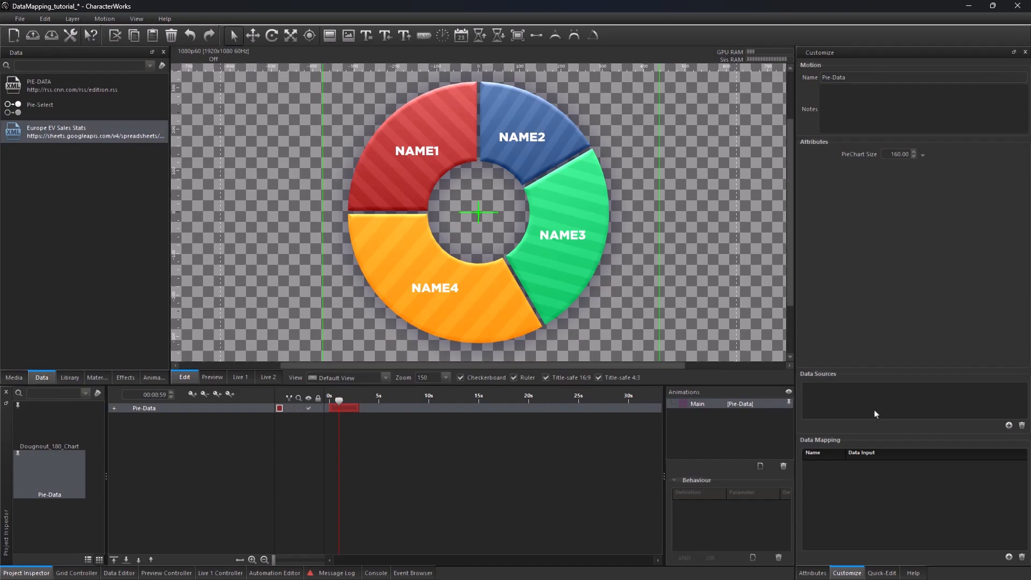
Step: Expand Pie-Data, select its Instancer layer and inspect its data source attributes
{"action": "left_click", "coordinate": [114, 408]}
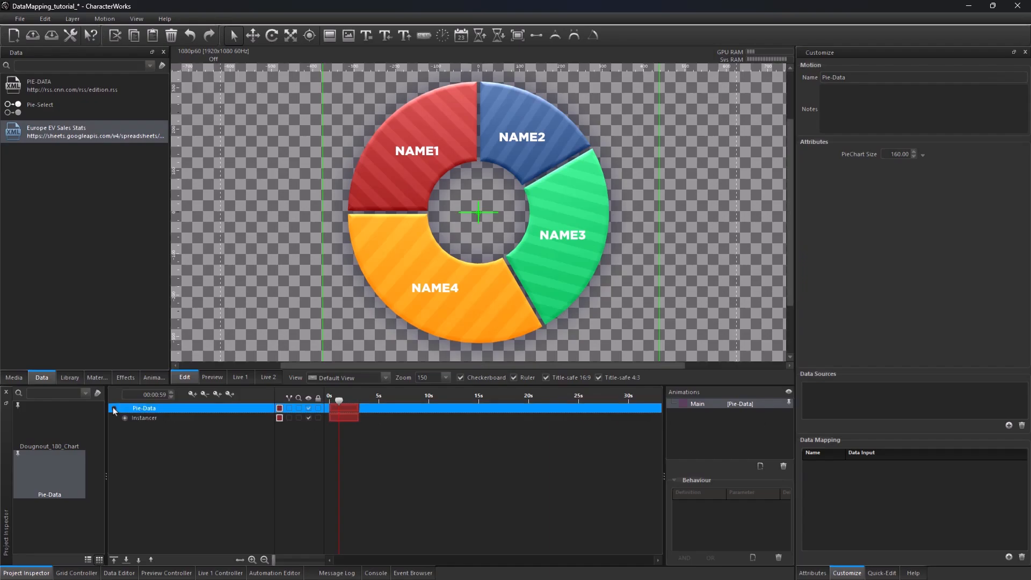
{"action": "left_click", "coordinate": [125, 419]}
{"action": "left_click", "coordinate": [144, 418]}
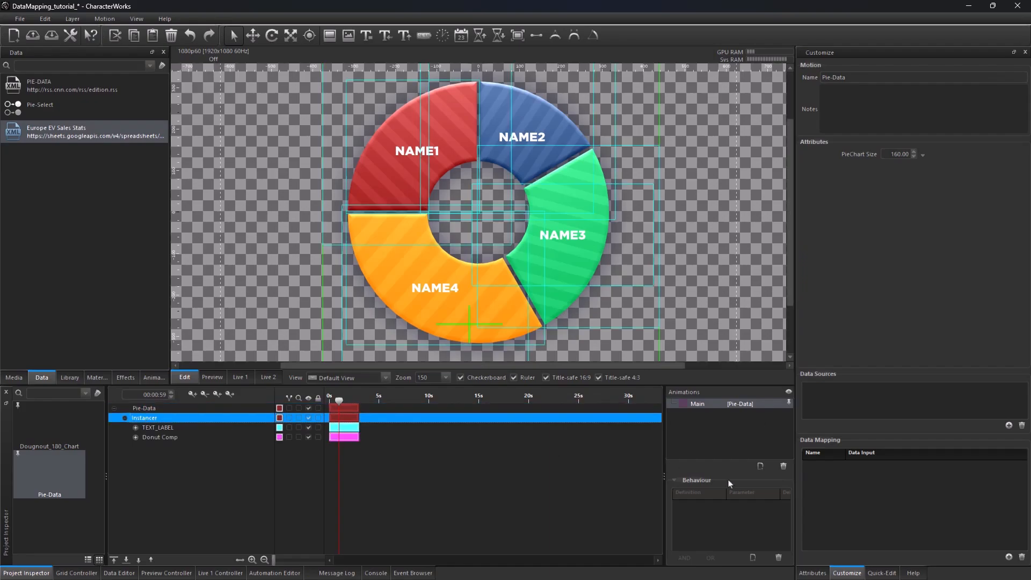
{"action": "left_click", "coordinate": [820, 573]}
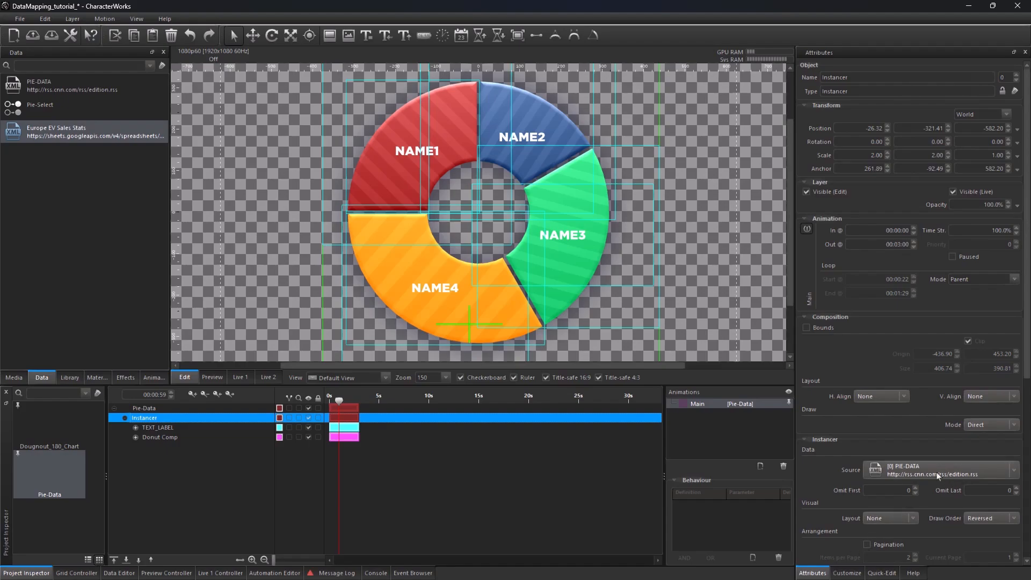
Step: Add PIE-DATA as a data source of the Pie-Data scene
{"action": "double_click", "coordinate": [32, 91]}
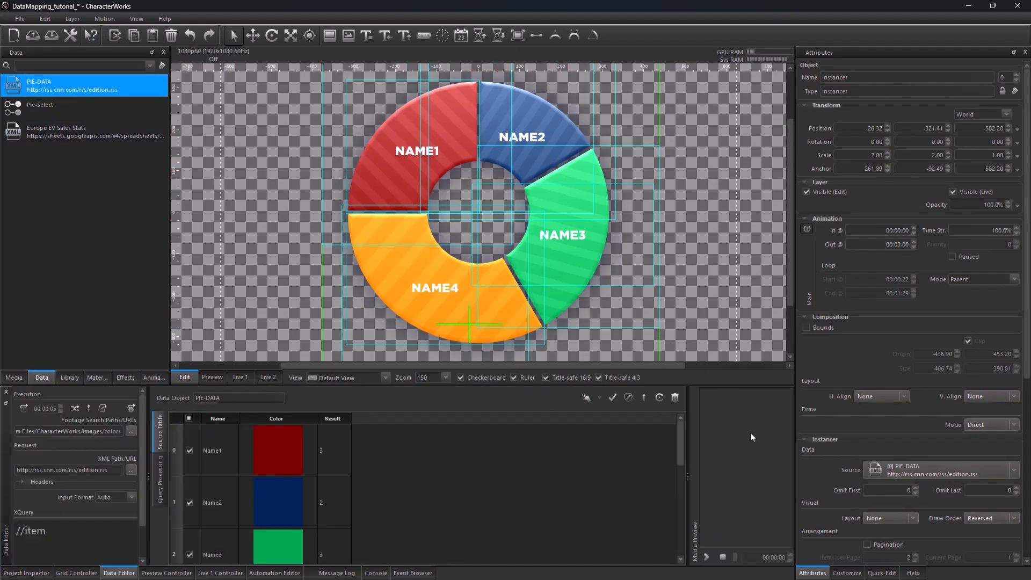
{"action": "left_click", "coordinate": [847, 573]}
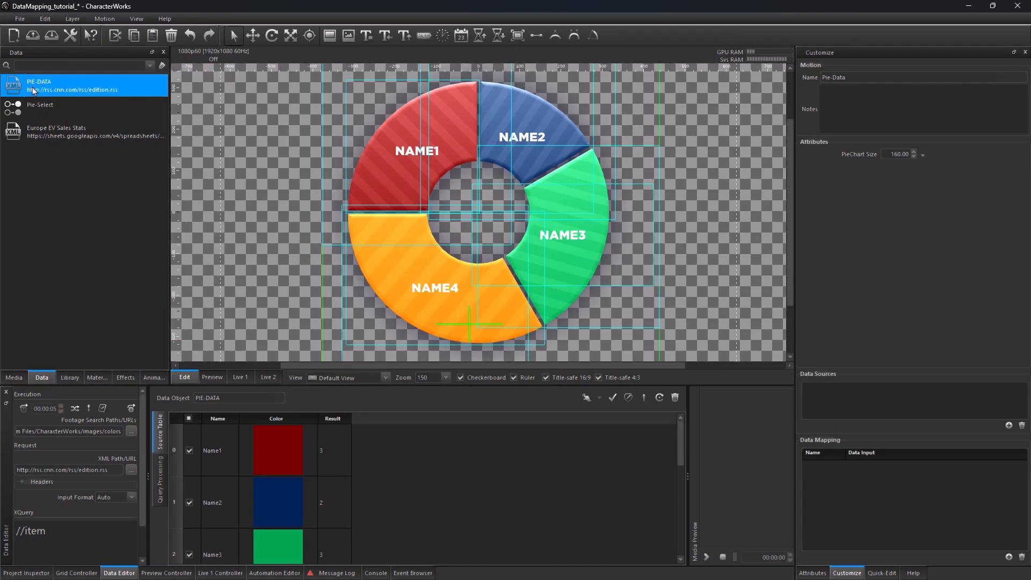
{"action": "left_click_drag", "start_coordinate": [33, 90], "coordinate": [871, 415]}
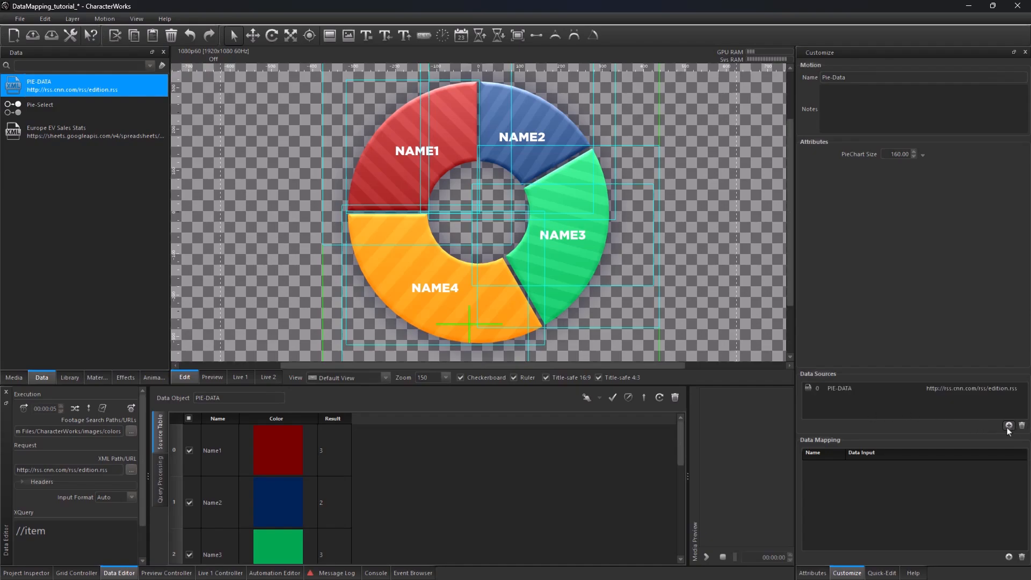
{"action": "left_click", "coordinate": [1010, 425]}
{"action": "left_click", "coordinate": [865, 423]}
Step: Add a data mapping named Label and link it to the PIE-DATA Name field
{"action": "left_click", "coordinate": [1009, 559]}
{"action": "double_click", "coordinate": [826, 471]}
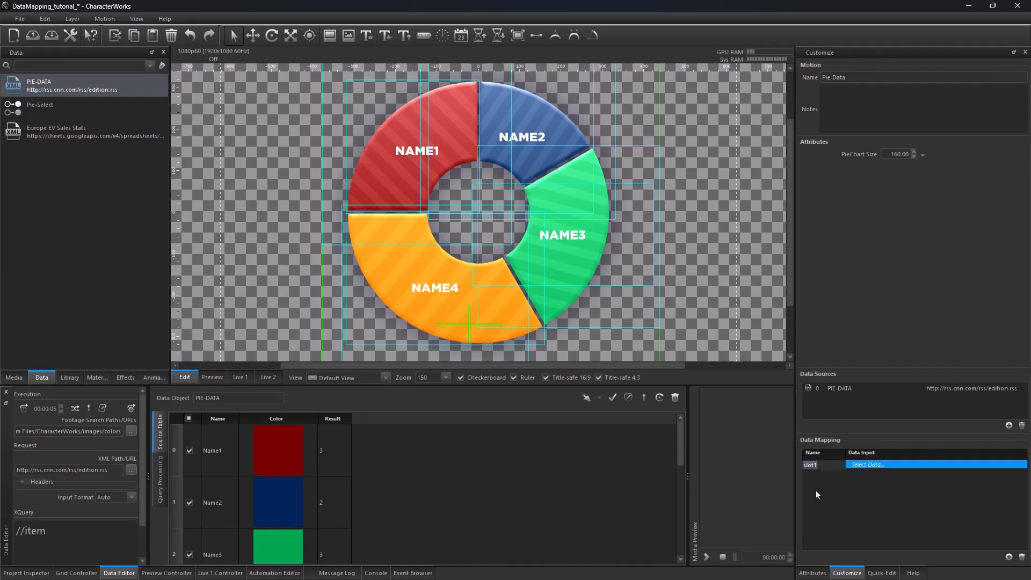
{"action": "type", "text": "Label"}
{"action": "left_click", "coordinate": [894, 465]}
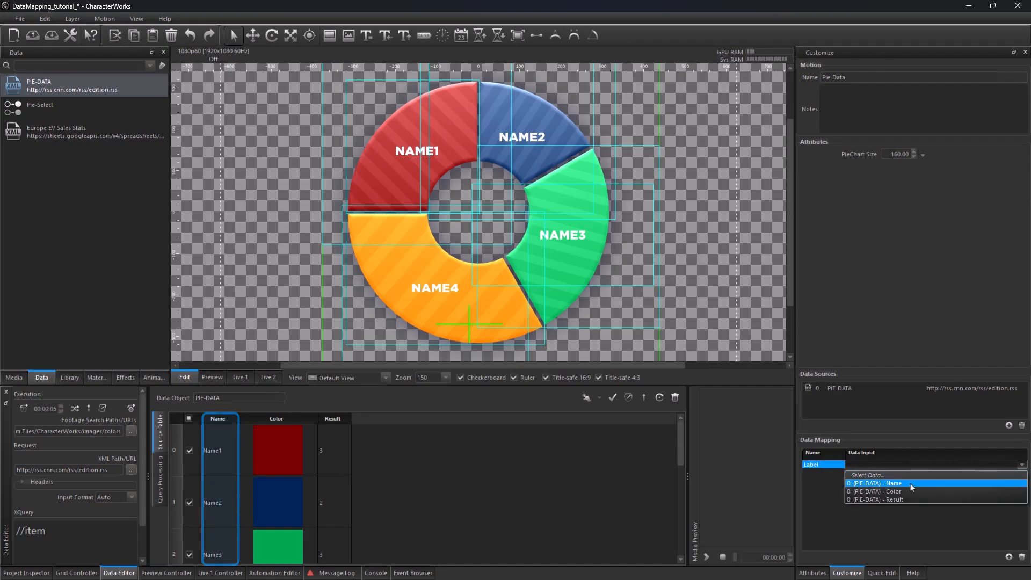
{"action": "left_click", "coordinate": [910, 484]}
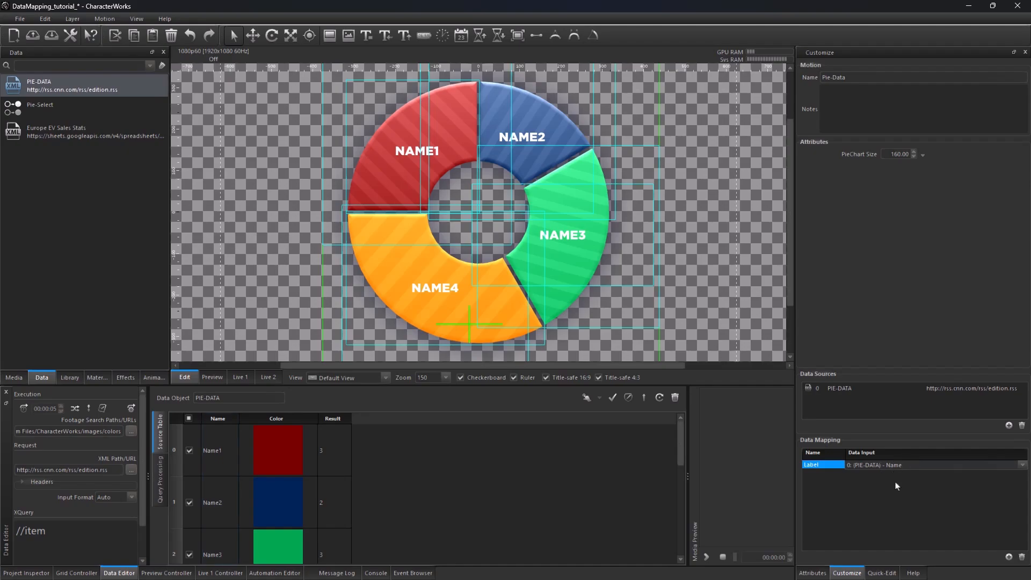
Step: Add a second data mapping named Color linked to the PIE-DATA Color field
{"action": "left_click", "coordinate": [1009, 557]}
{"action": "left_click", "coordinate": [813, 478]}
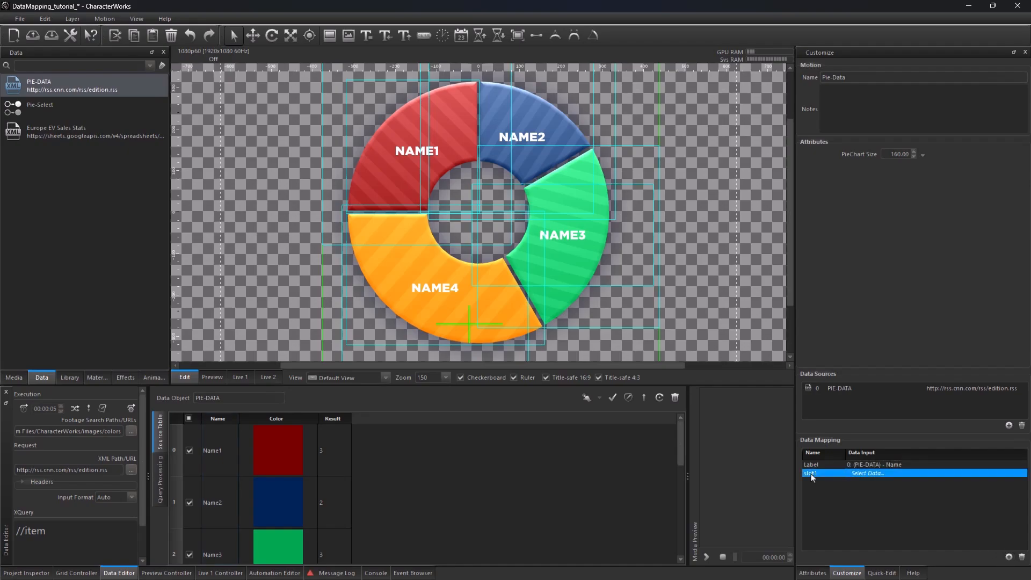
{"action": "double_click", "coordinate": [813, 478]}
{"action": "type", "text": "Color"}
{"action": "key", "text": "Return"}
{"action": "left_click", "coordinate": [881, 474]}
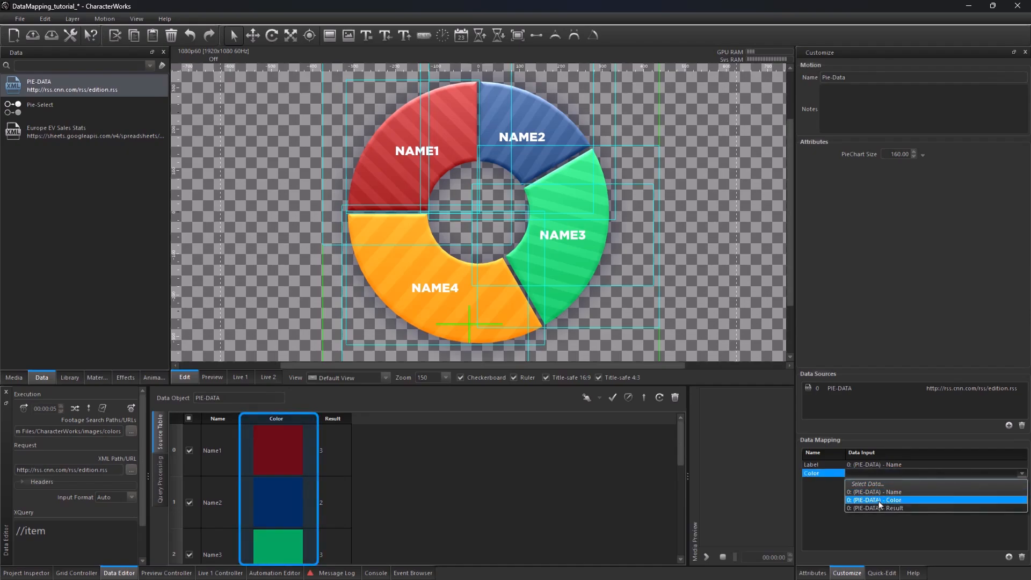
{"action": "left_click", "coordinate": [881, 500]}
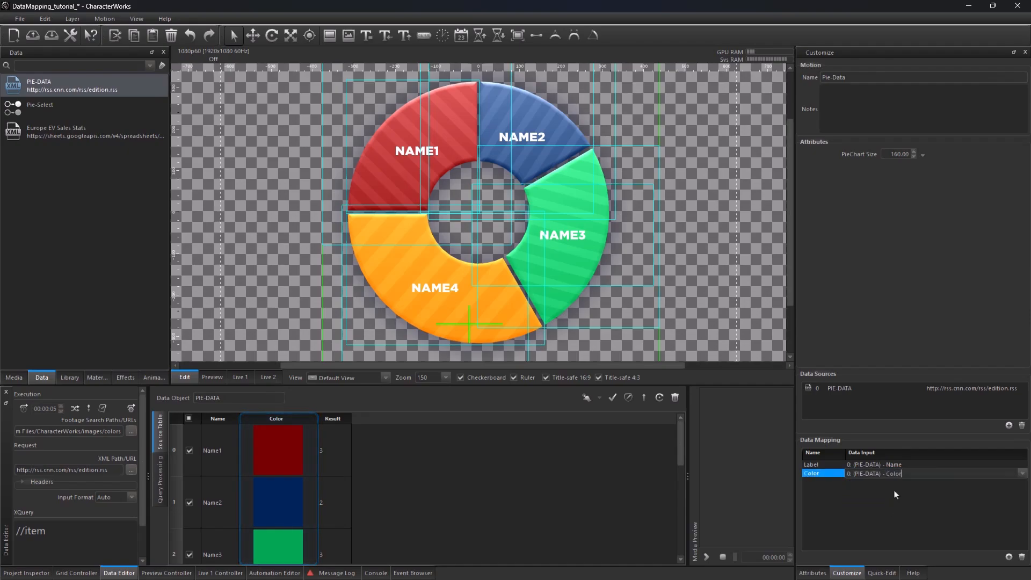
Step: Add a third data mapping named Value linked to the PIE-DATA Result field
{"action": "left_click", "coordinate": [1009, 557]}
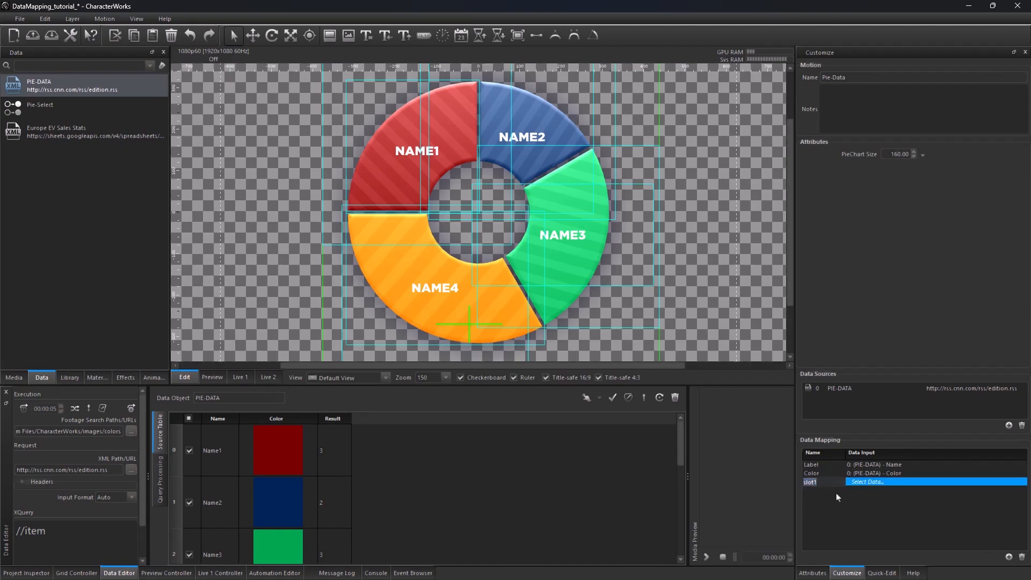
{"action": "type", "text": "Value"}
{"action": "key", "text": "Return"}
{"action": "left_click", "coordinate": [879, 483]}
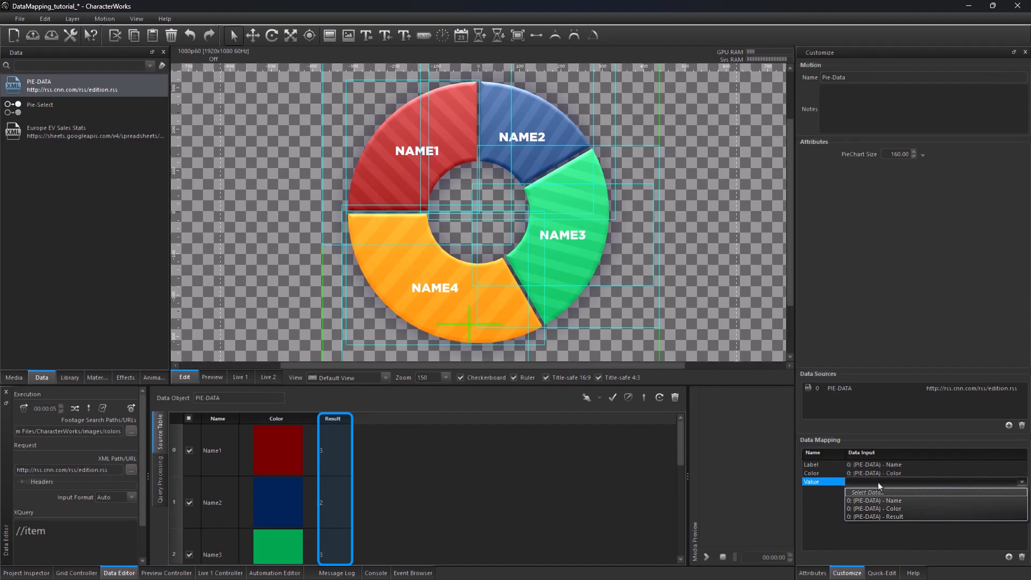
{"action": "left_click", "coordinate": [881, 517]}
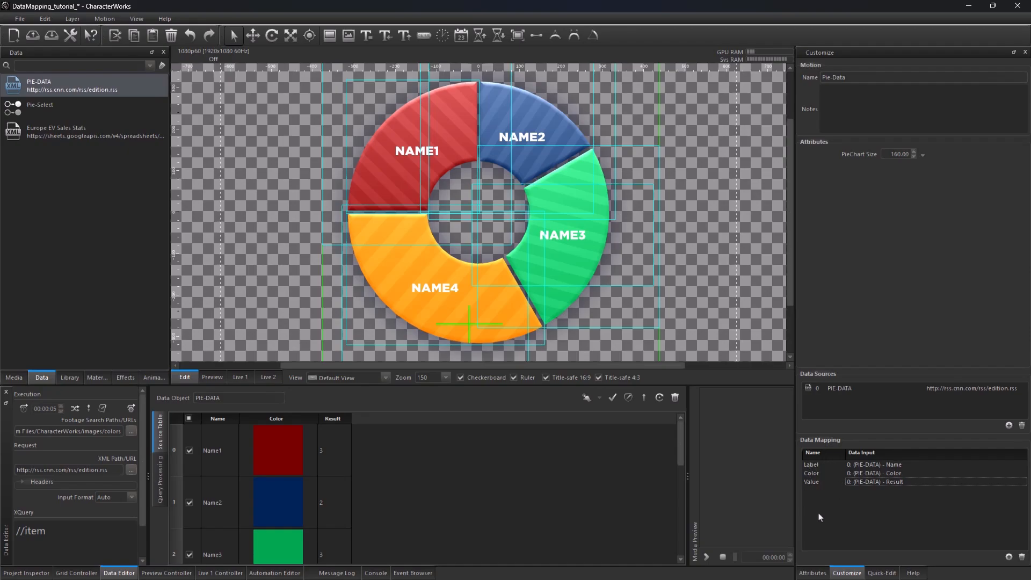
Step: Select the Name text layer in the project tree and remove its PIE-DATA data source
{"action": "left_click", "coordinate": [814, 573]}
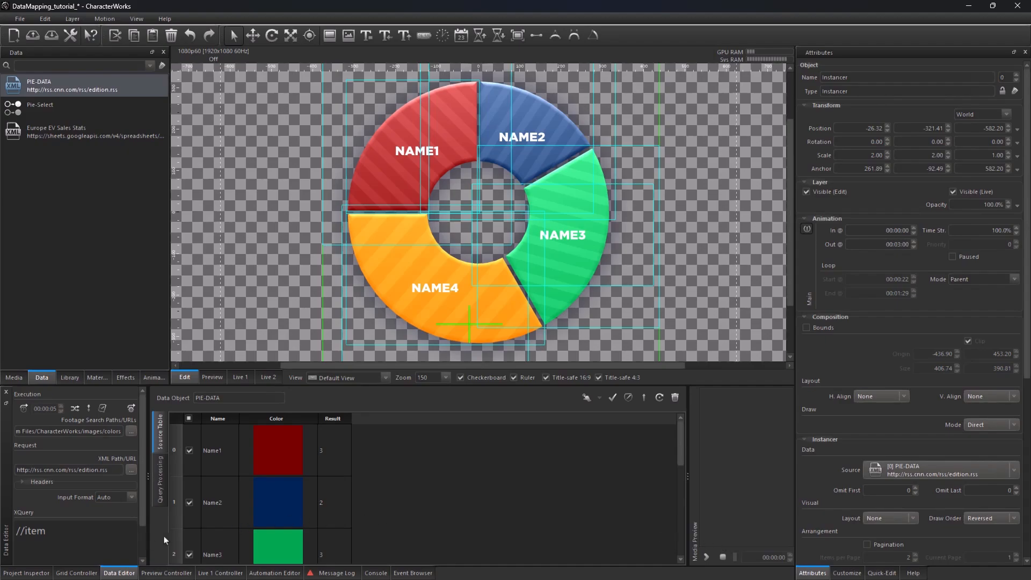
{"action": "left_click", "coordinate": [27, 572]}
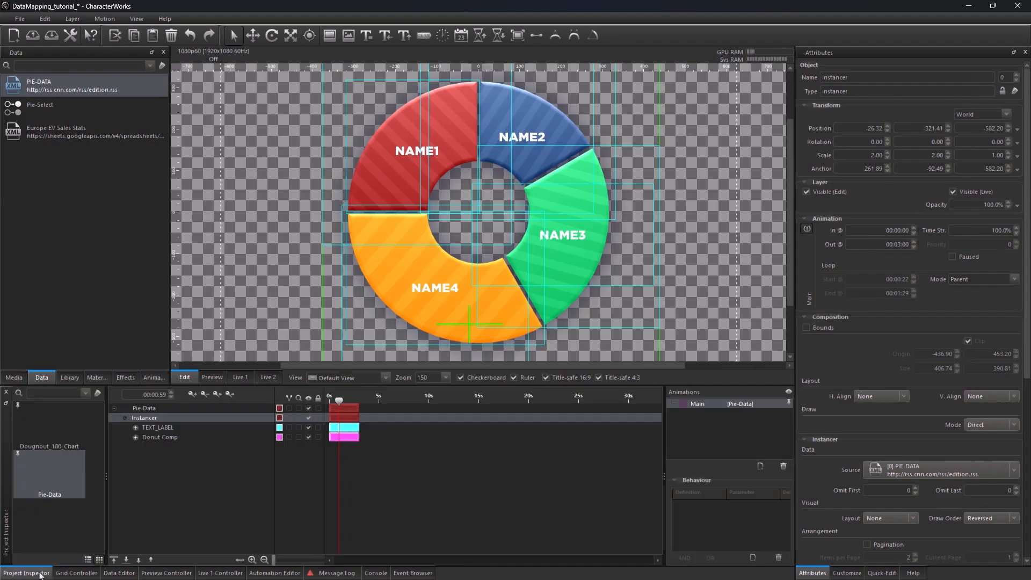
{"action": "left_click", "coordinate": [419, 288]}
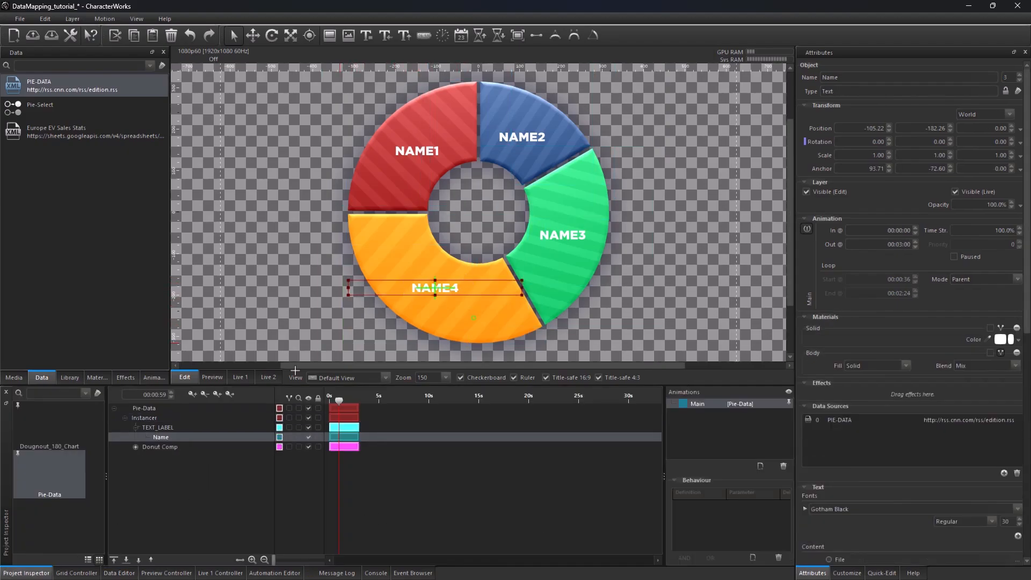
{"action": "left_click", "coordinate": [135, 448]}
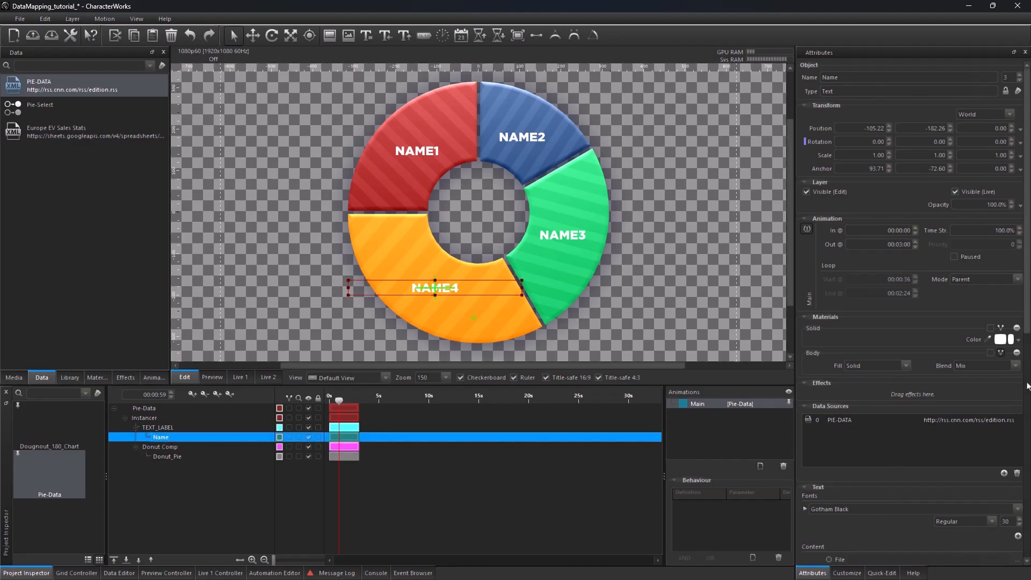
{"action": "left_click_drag", "start_coordinate": [1030, 329], "coordinate": [1029, 347]}
{"action": "scroll", "coordinate": [890, 171], "scroll_direction": "down", "scroll_amount": 3}
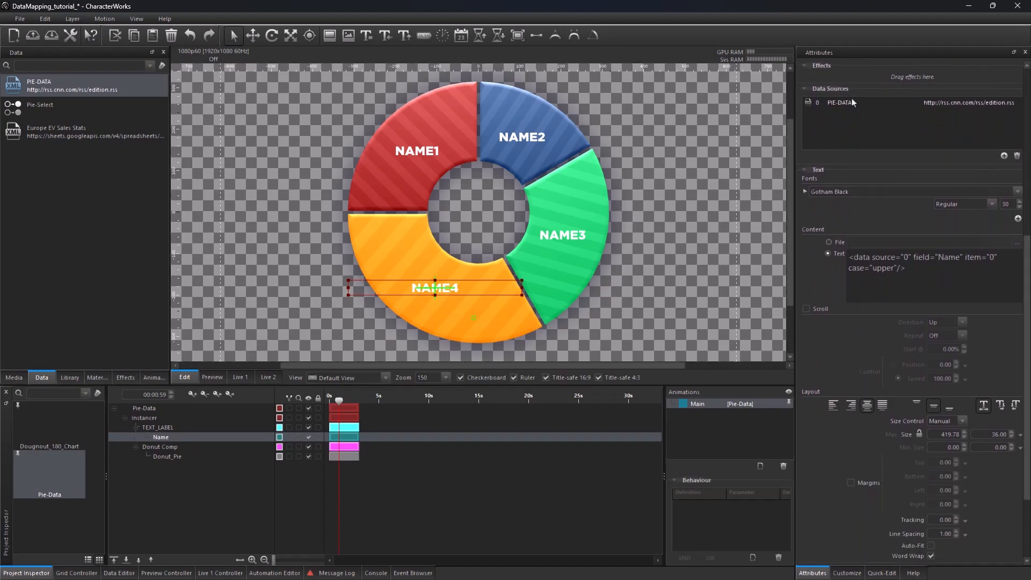
{"action": "left_click", "coordinate": [833, 105]}
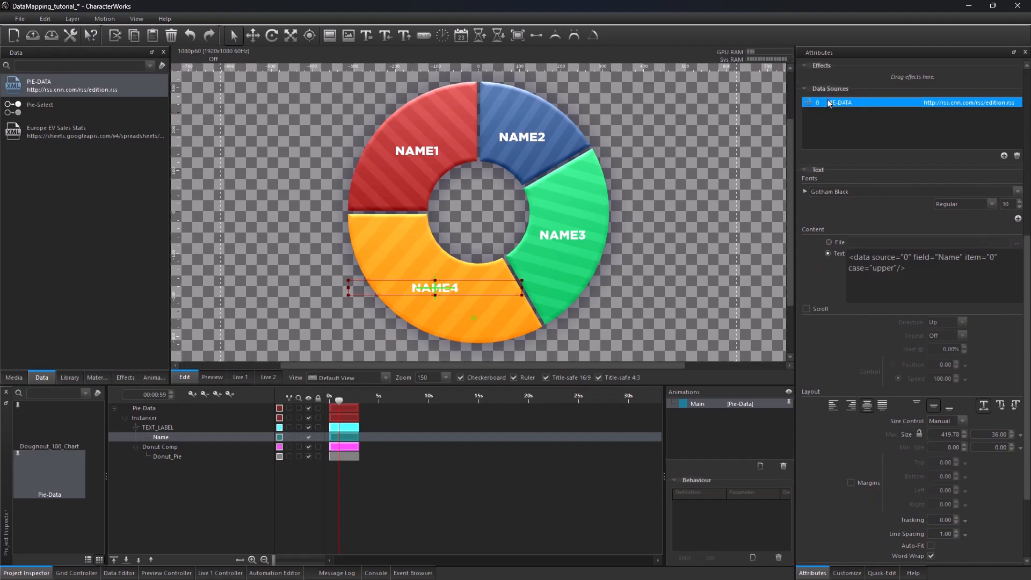
{"action": "left_click", "coordinate": [1018, 157]}
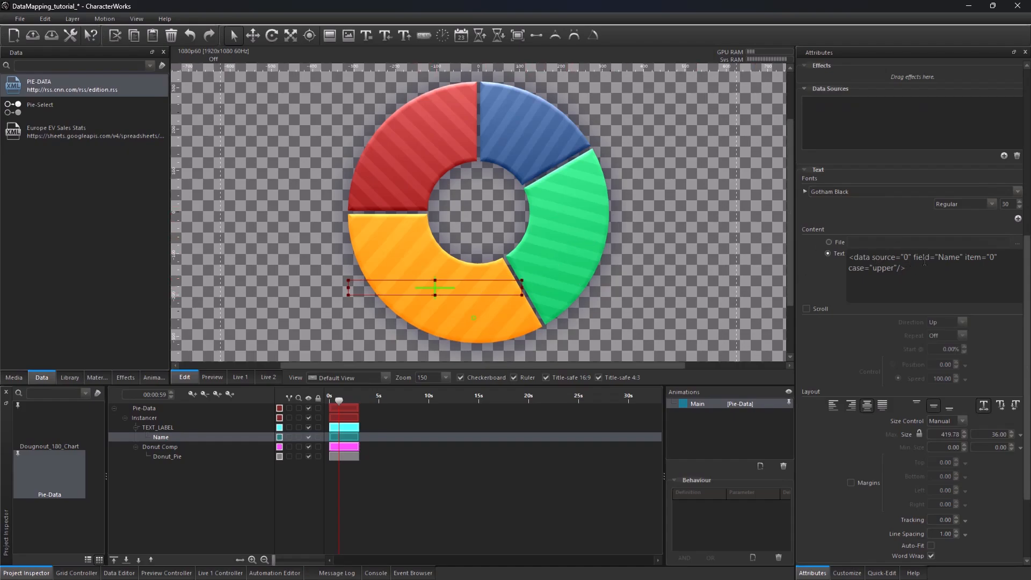
Step: Edit the Name text content tag to use mapping="Label" instead of the source and field attributes
{"action": "left_click_drag", "start_coordinate": [931, 258], "coordinate": [876, 258]}
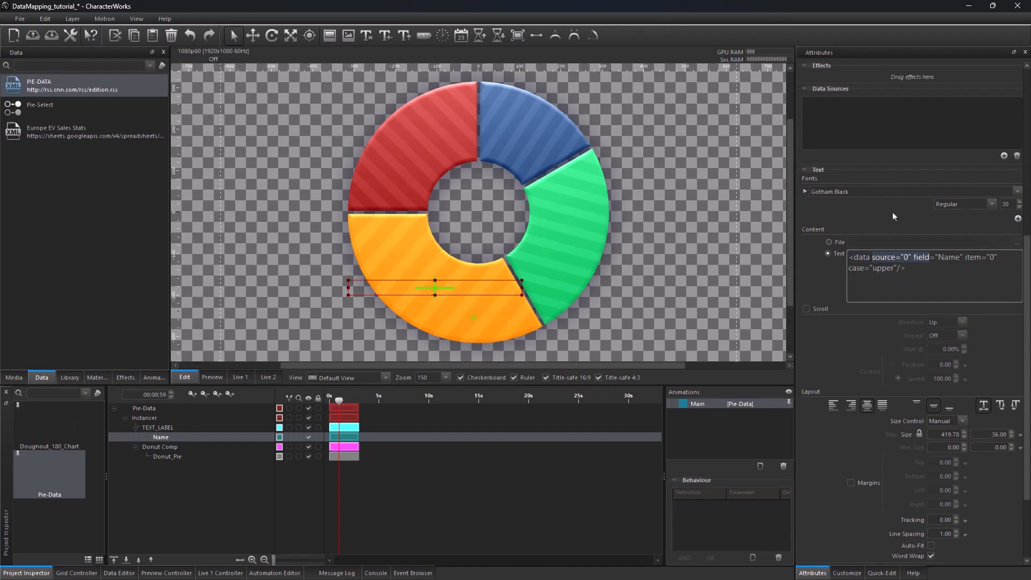
{"action": "type", "text": "mapping"}
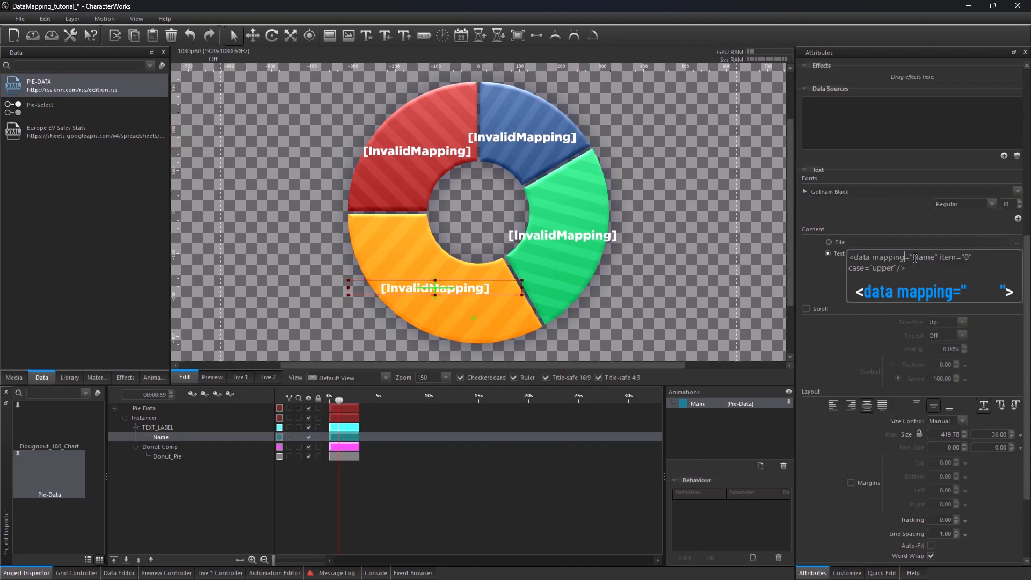
{"action": "left_click_drag", "start_coordinate": [914, 259], "coordinate": [935, 260]}
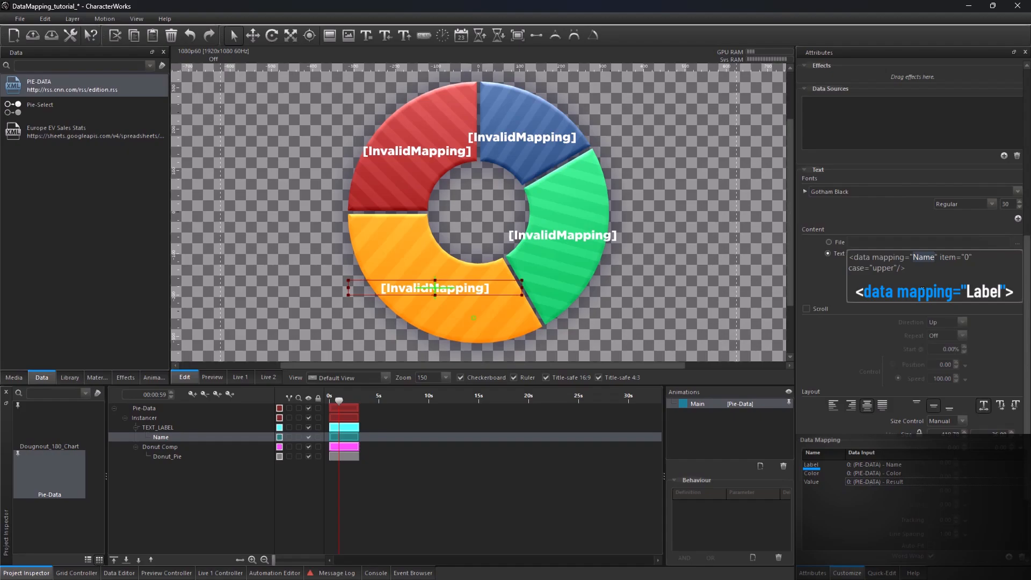
{"action": "type", "text": "Label"}
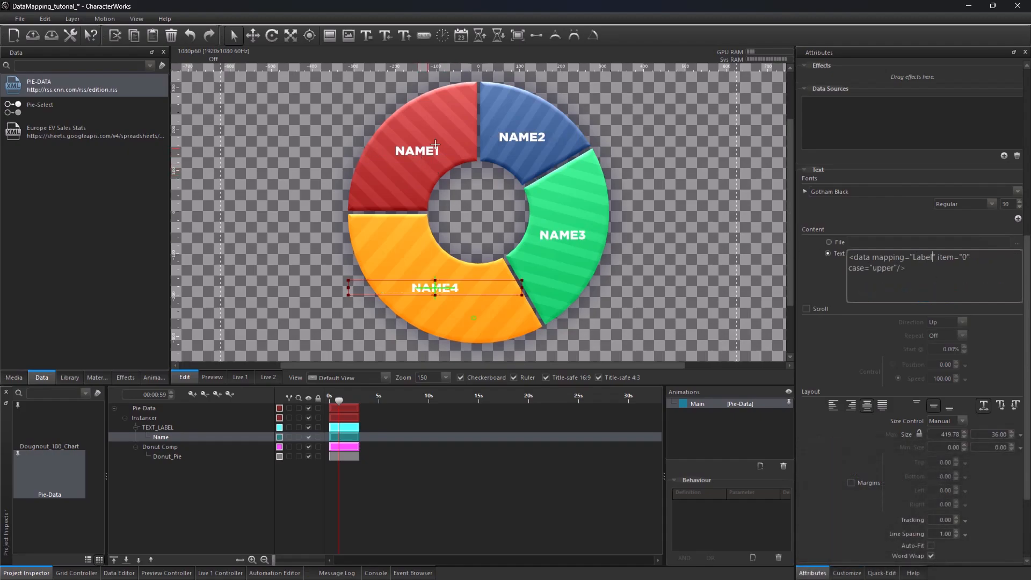
Step: Open TEXT_LABEL's rotation expression and set the first per() argument to ':Value'
{"action": "left_click", "coordinate": [166, 428]}
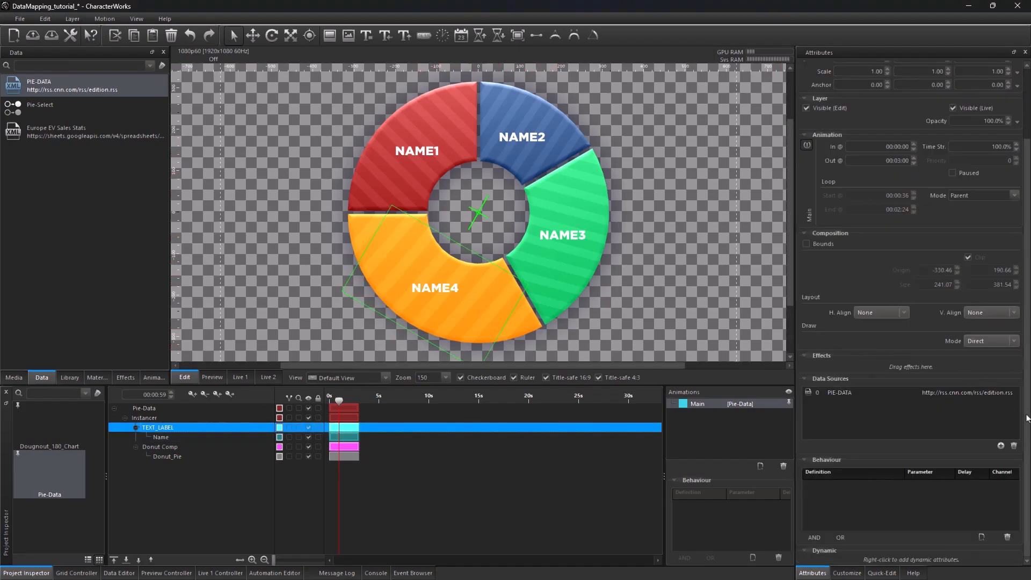
{"action": "left_click_drag", "start_coordinate": [1027, 413], "coordinate": [1026, 334]}
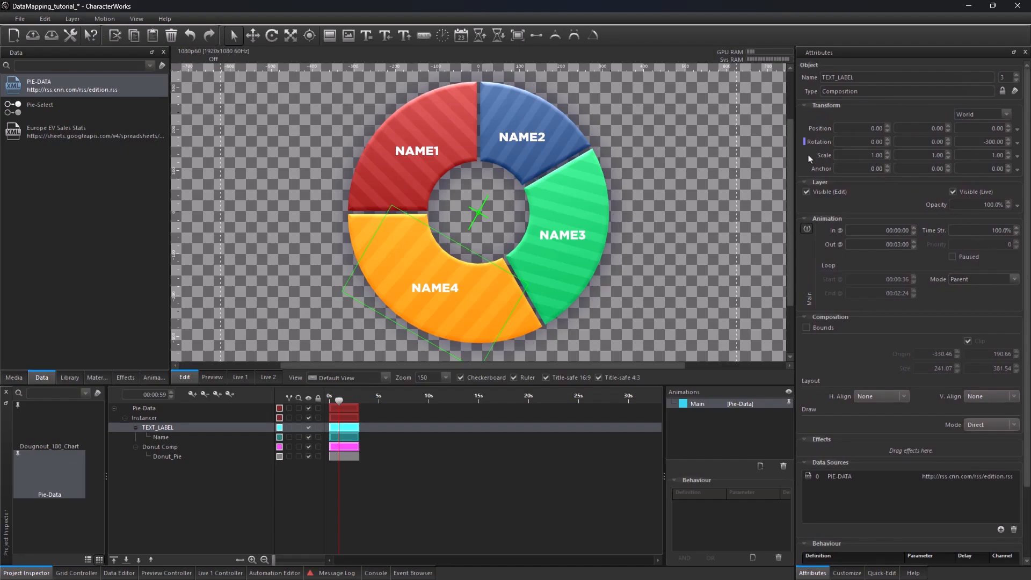
{"action": "left_click", "coordinate": [1017, 142]}
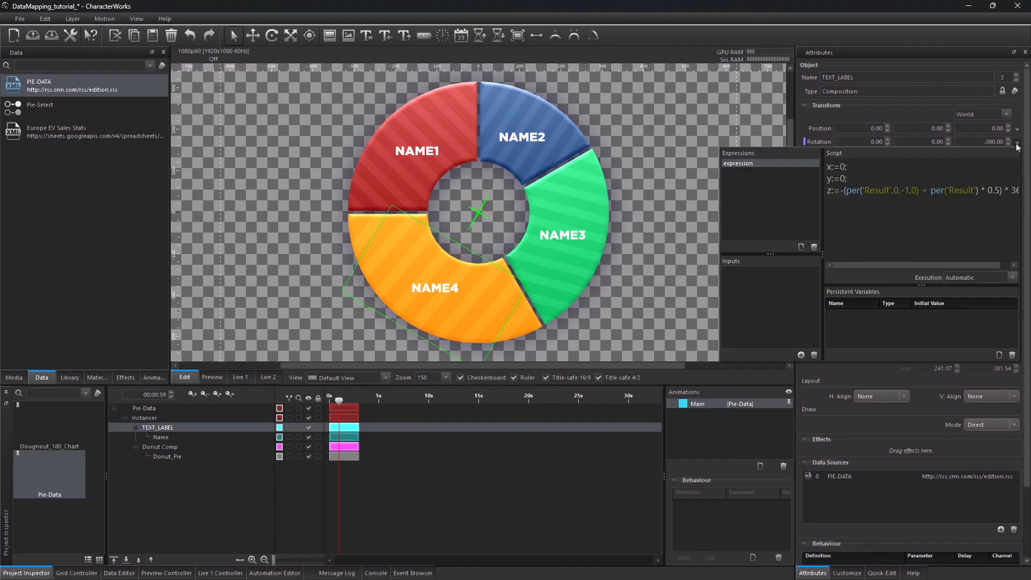
{"action": "left_click", "coordinate": [892, 191]}
{"action": "key", "text": "BackSpace"}
{"action": "key", "text": "BackSpace"}
{"action": "key", "text": "BackSpace"}
{"action": "key", "text": "BackSpace"}
{"action": "key", "text": "BackSpace"}
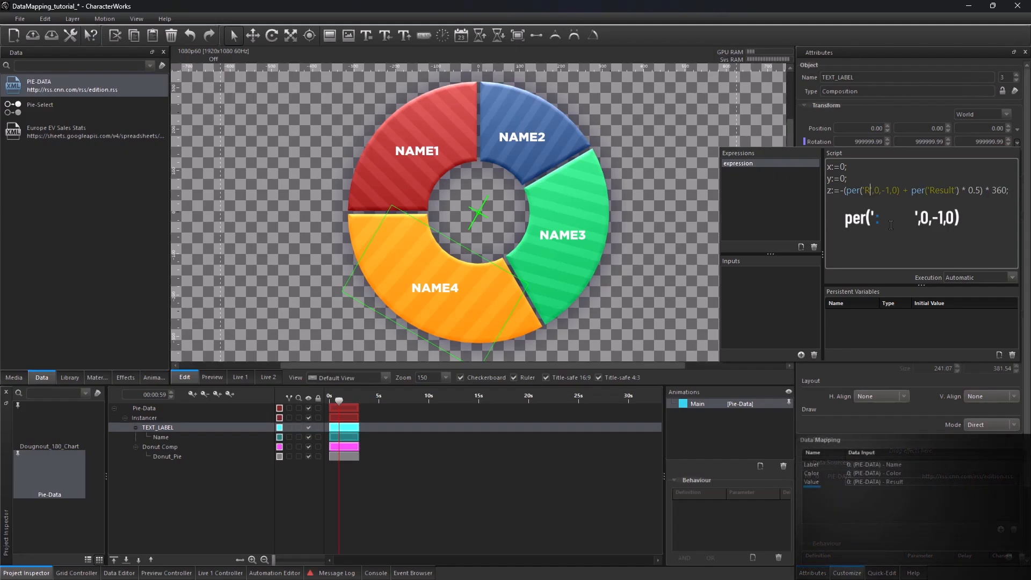
{"action": "key", "text": "BackSpace"}
{"action": "type", "text": ":Val"}
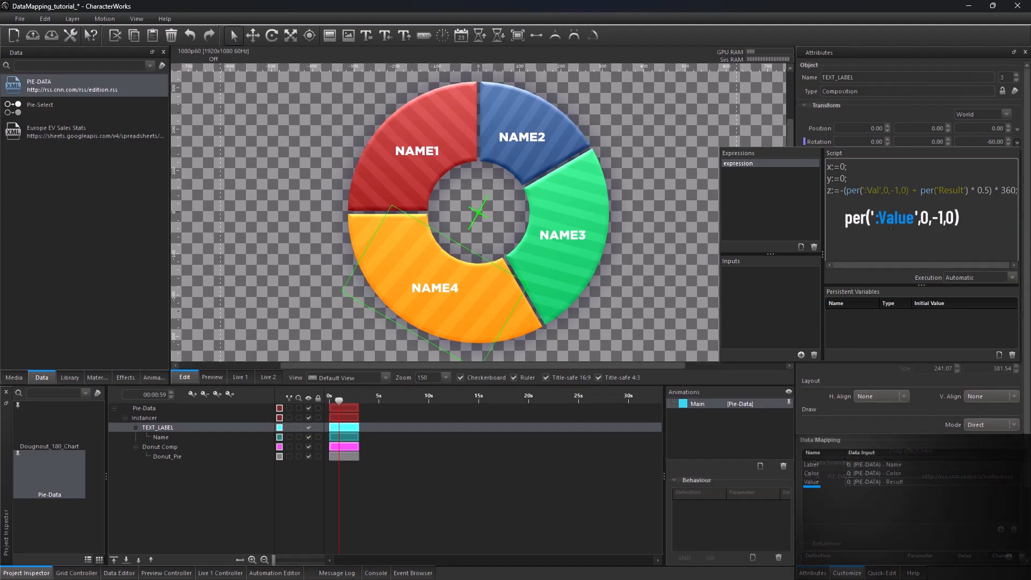
{"action": "type", "text": "ue"}
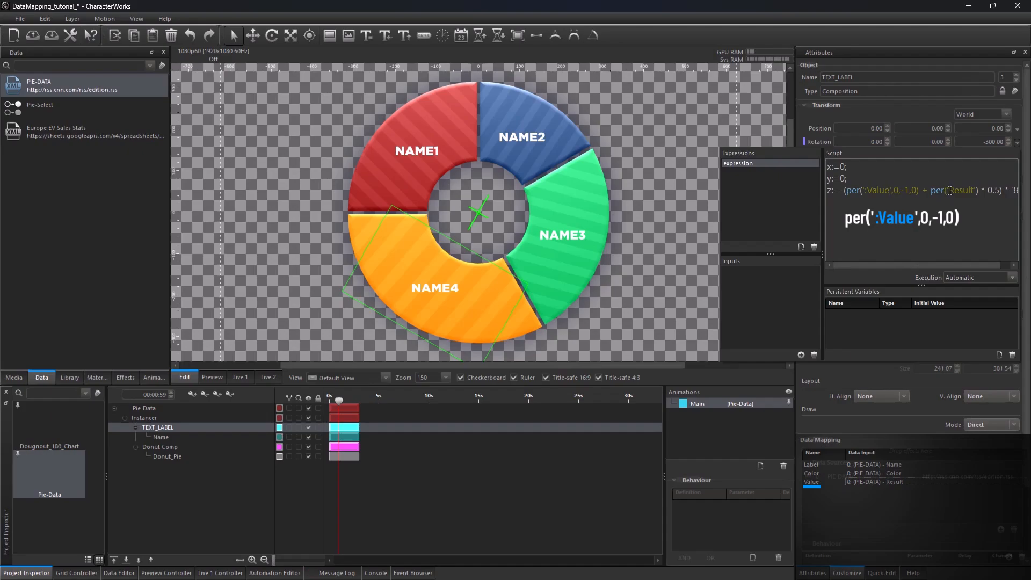
Step: Set the second per() argument in the TEXT_LABEL rotation expression to ':Value'
{"action": "double_click", "coordinate": [949, 190]}
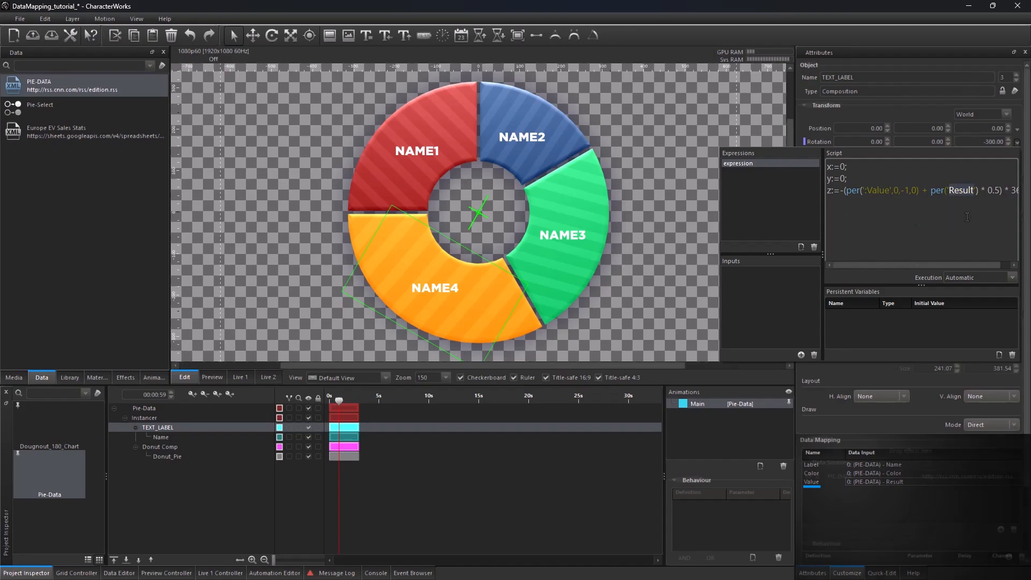
{"action": "type", "text": ":"}
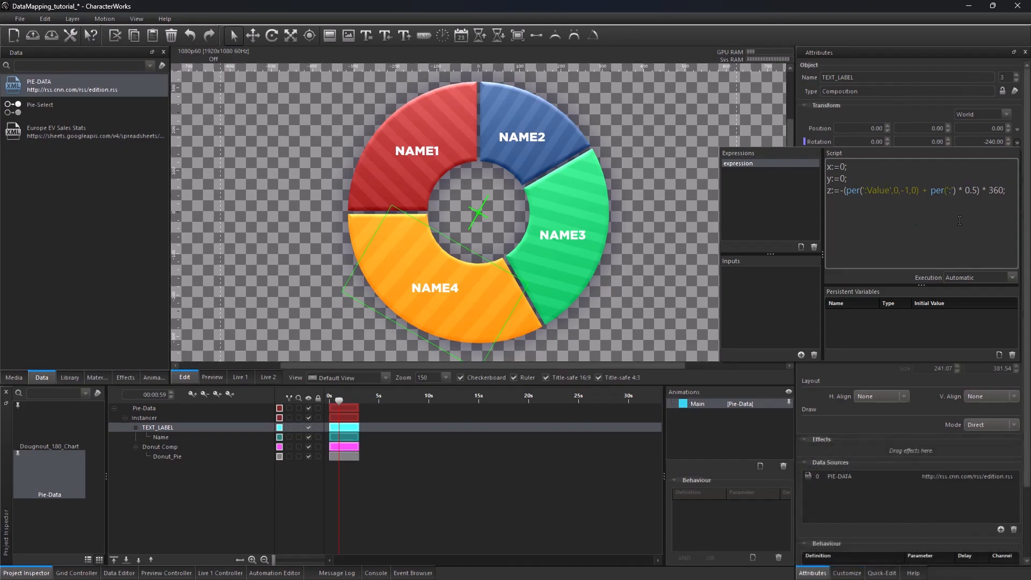
{"action": "type", "text": "Value"}
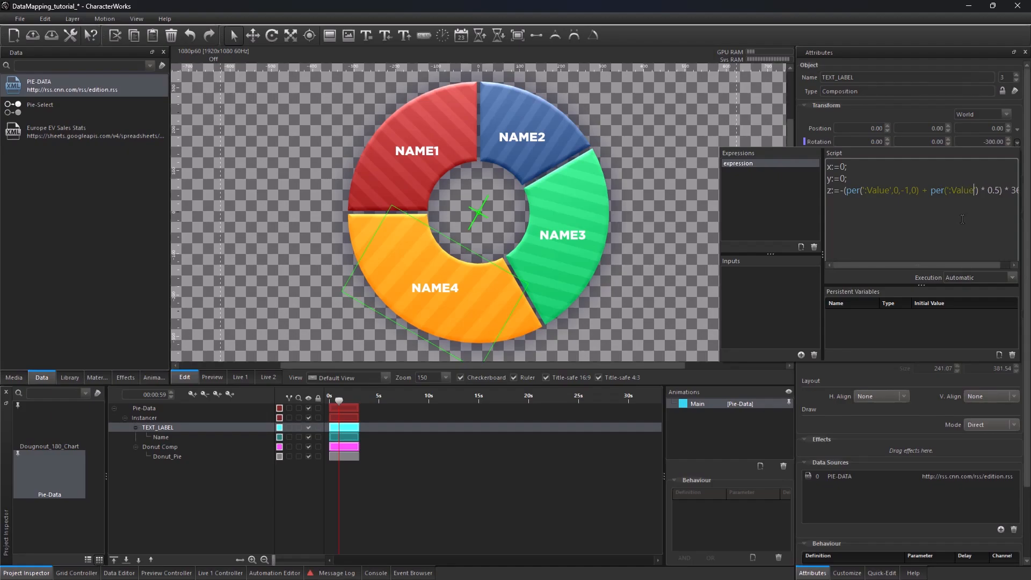
{"action": "left_click", "coordinate": [894, 118]}
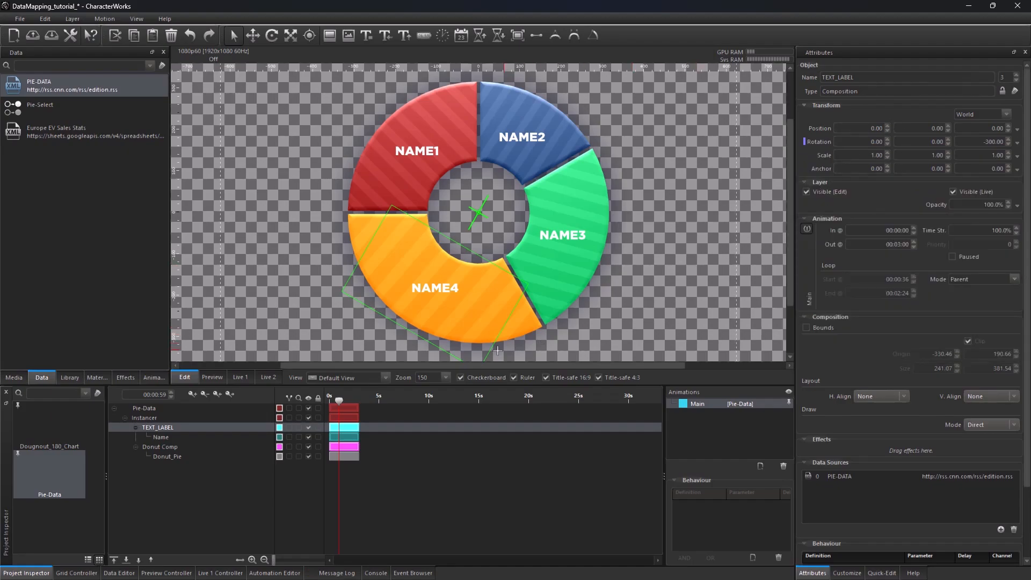
Step: Open the Donut_Pie path sweep expression and change its per() argument to ':Value'
{"action": "left_click", "coordinate": [167, 457]}
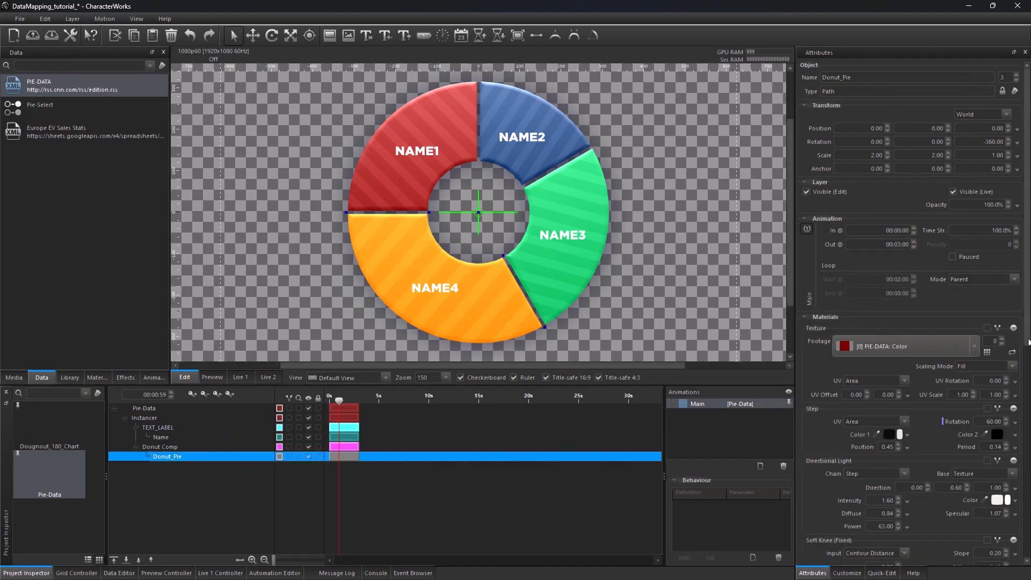
{"action": "left_click_drag", "start_coordinate": [1029, 341], "coordinate": [1023, 547]}
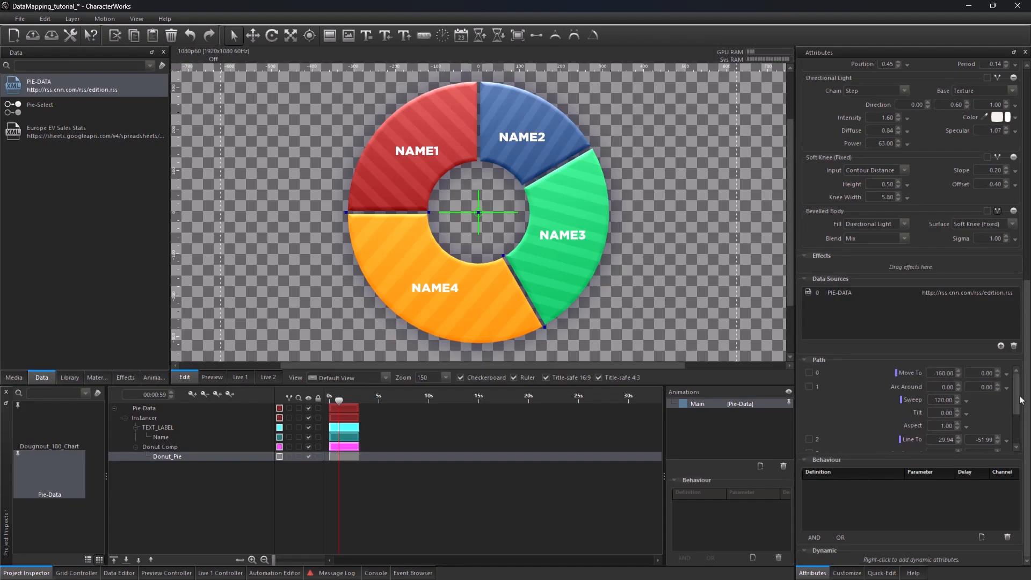
{"action": "left_click", "coordinate": [967, 401]}
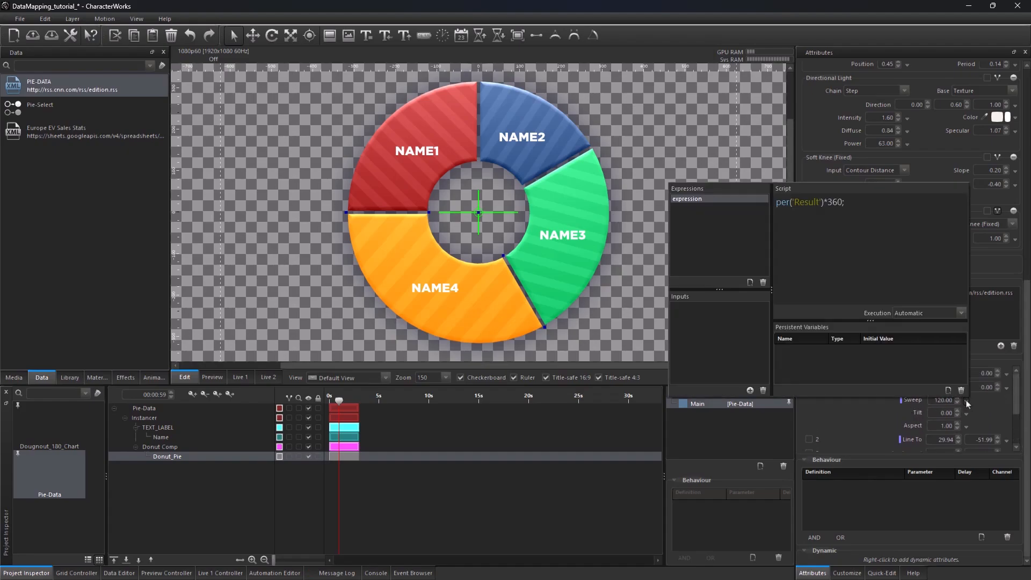
{"action": "left_click", "coordinate": [818, 206]}
{"action": "key", "text": "BackSpace"}
{"action": "key", "text": "BackSpace"}
{"action": "key", "text": "BackSpace"}
{"action": "key", "text": "BackSpace"}
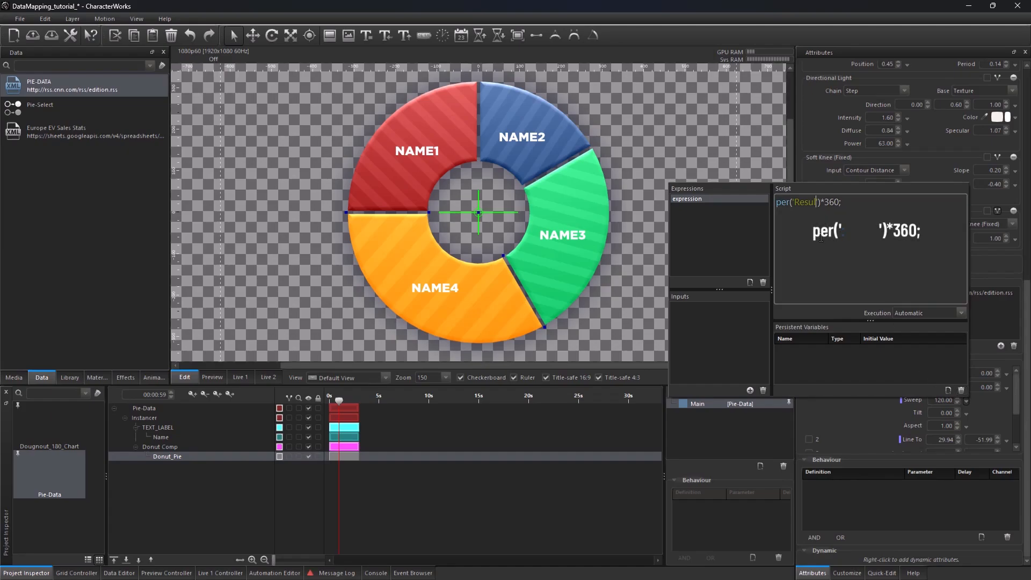
{"action": "key", "text": "BackSpace"}
{"action": "key", "text": "BackSpace"}
{"action": "type", "text": ":Value"}
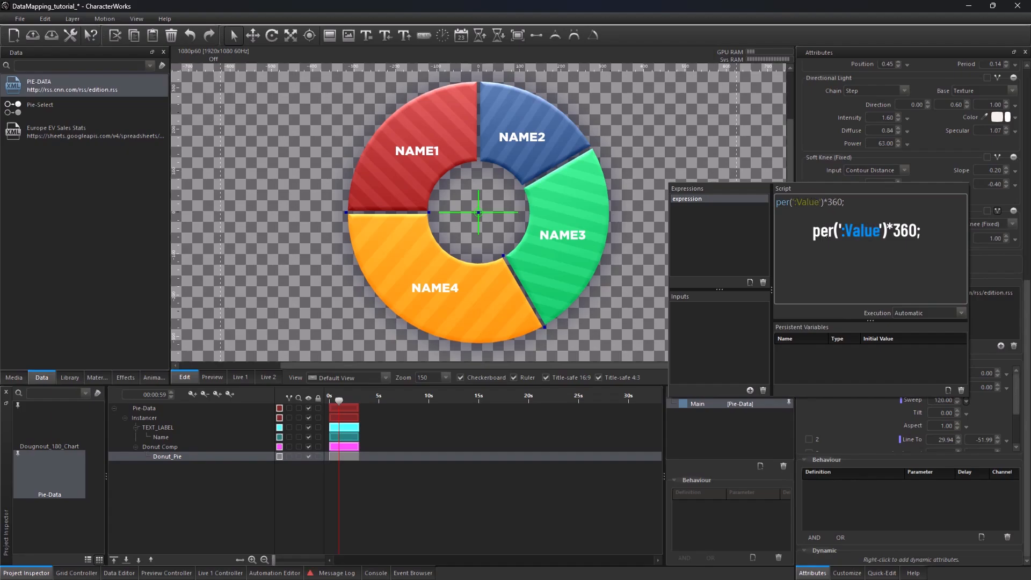
Step: Set Donut_Pie's texture footage to the Mapping: Color input
{"action": "left_click", "coordinate": [1028, 293]}
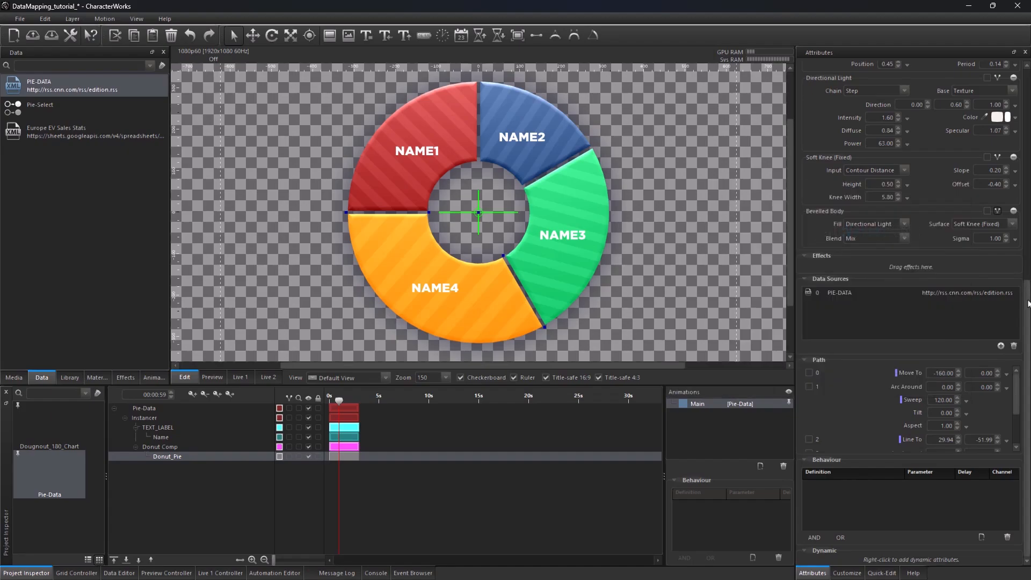
{"action": "left_click_drag", "start_coordinate": [1028, 292], "coordinate": [1030, 124]}
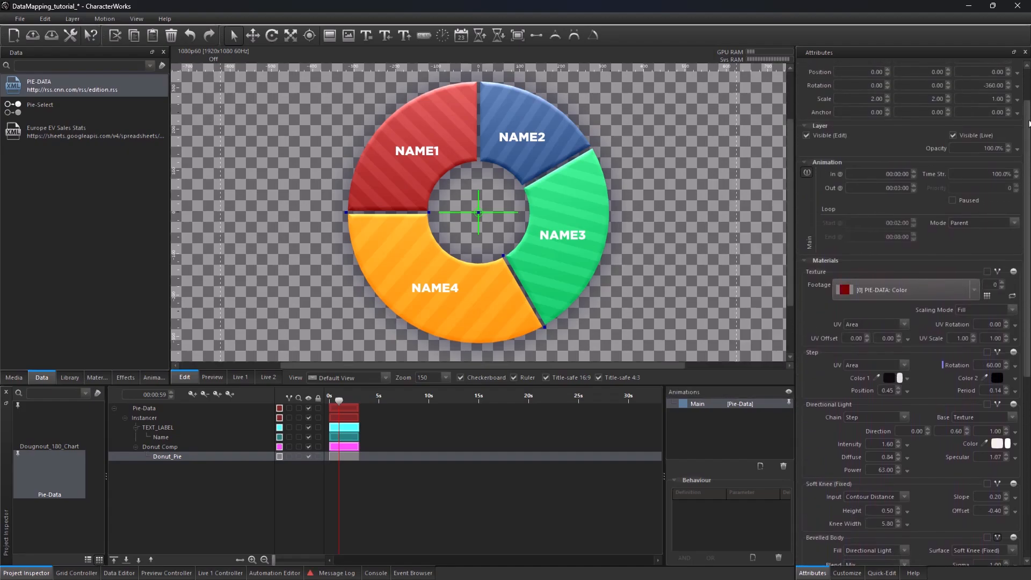
{"action": "left_click", "coordinate": [884, 292]}
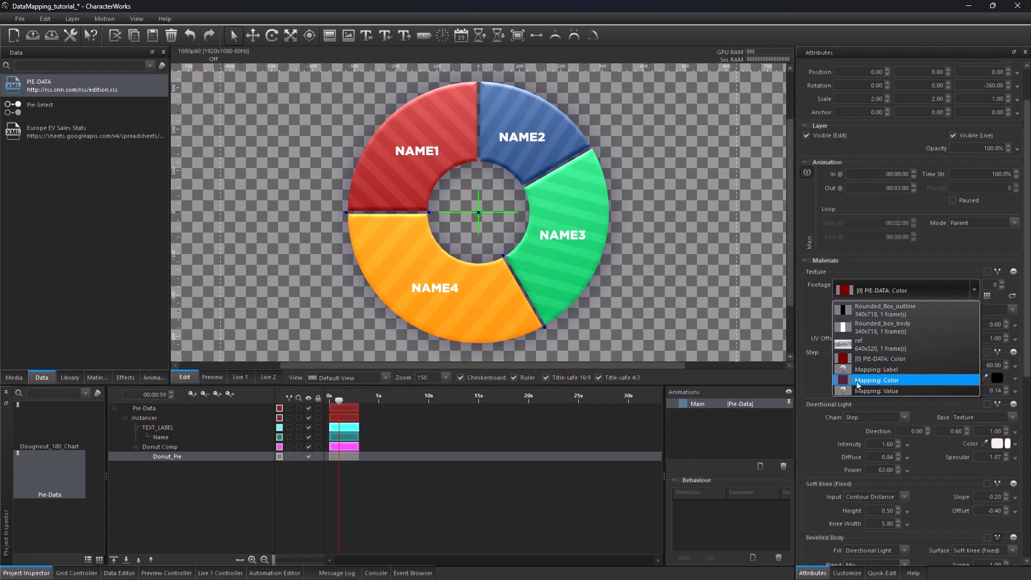
{"action": "left_click", "coordinate": [896, 383]}
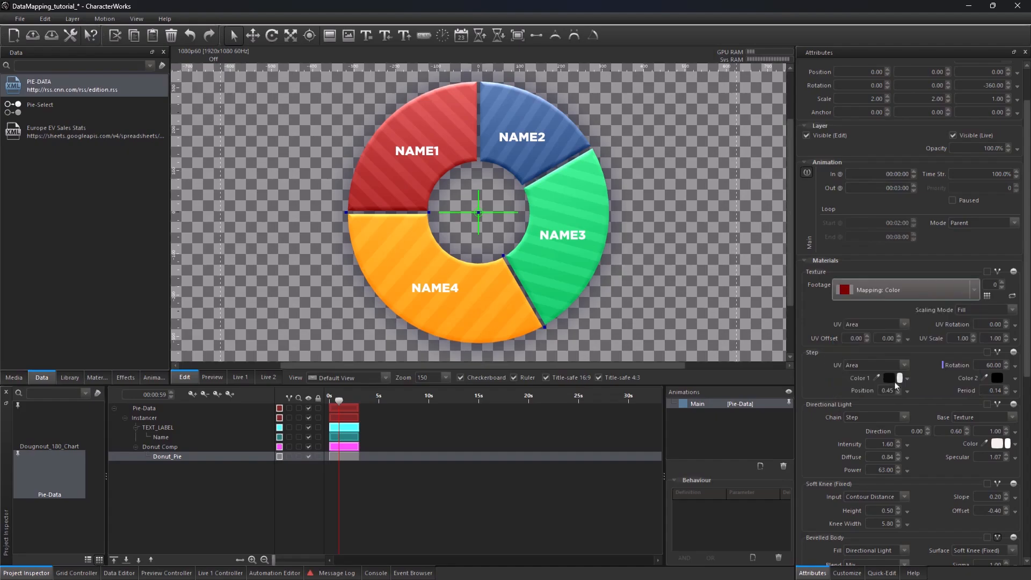
Step: Remove the PIE-DATA data source from the Donut_Pie layer
{"action": "scroll", "coordinate": [1029, 374], "scroll_direction": "down", "scroll_amount": 3}
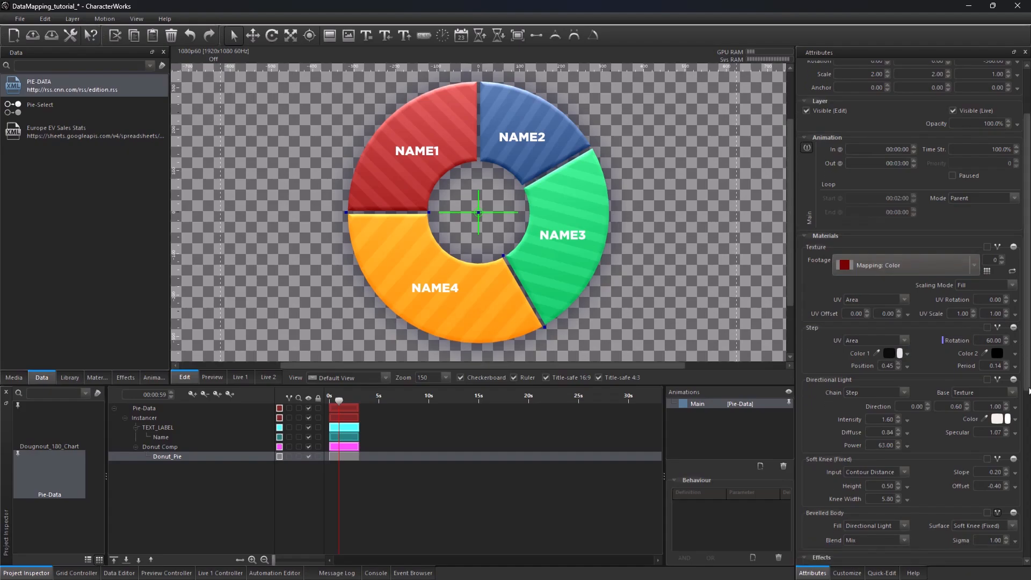
{"action": "scroll", "coordinate": [901, 423], "scroll_direction": "down", "scroll_amount": 5}
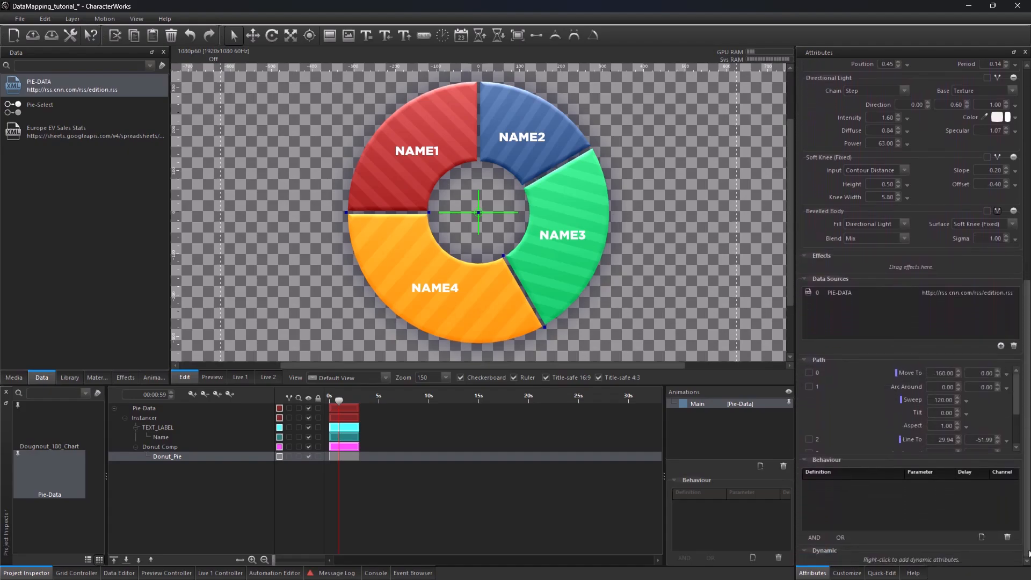
{"action": "left_click", "coordinate": [842, 307]}
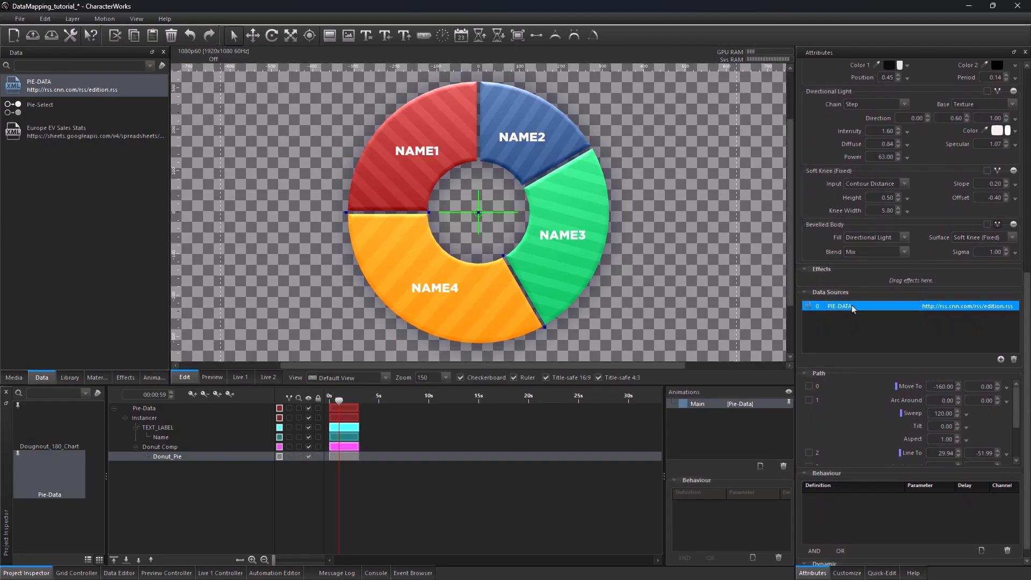
{"action": "left_click", "coordinate": [1015, 360]}
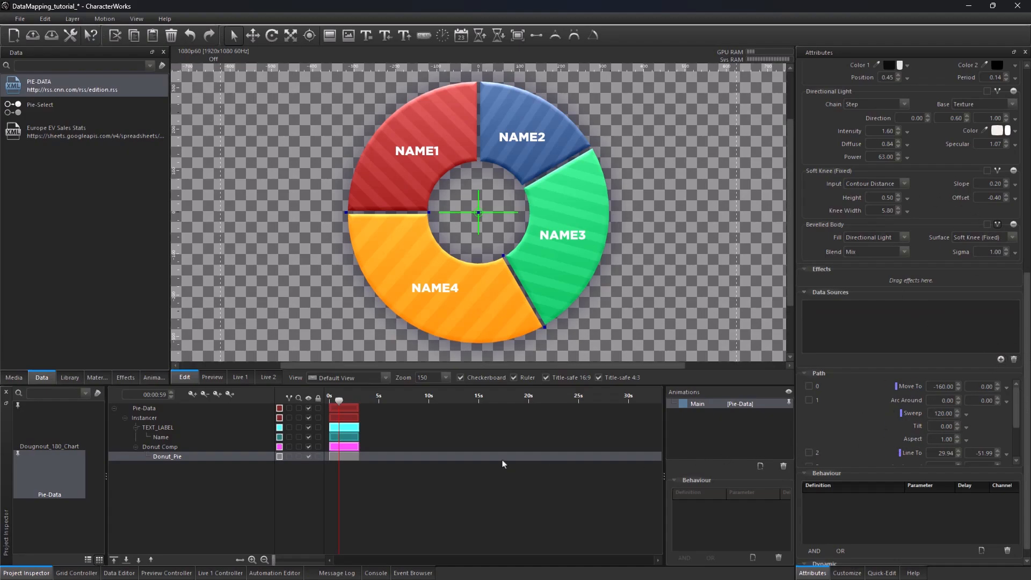
Step: Change the per() argument in Donut Comp's rotation expression to ':Value'
{"action": "left_click", "coordinate": [174, 449]}
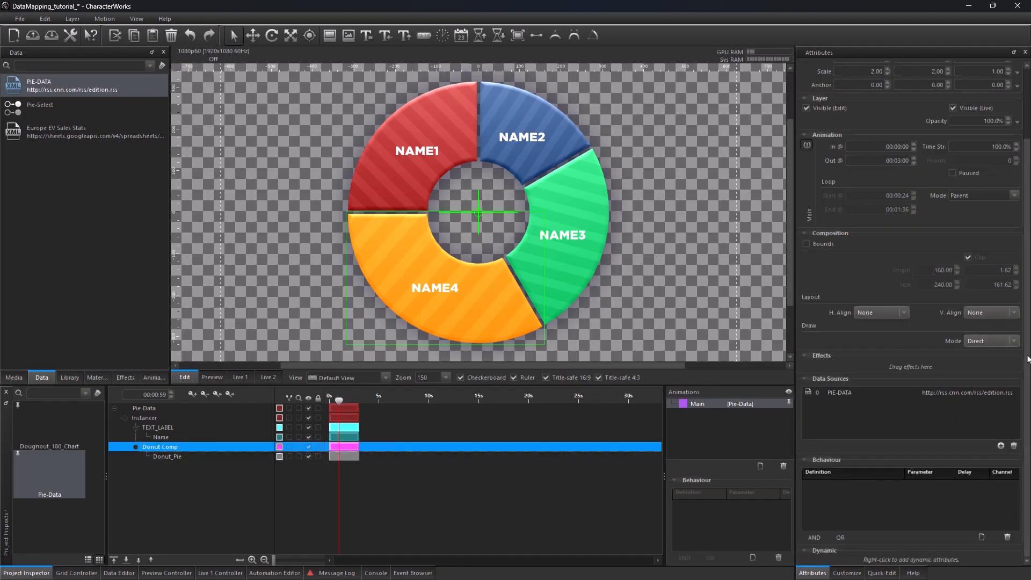
{"action": "left_click_drag", "start_coordinate": [1028, 356], "coordinate": [1030, 234]}
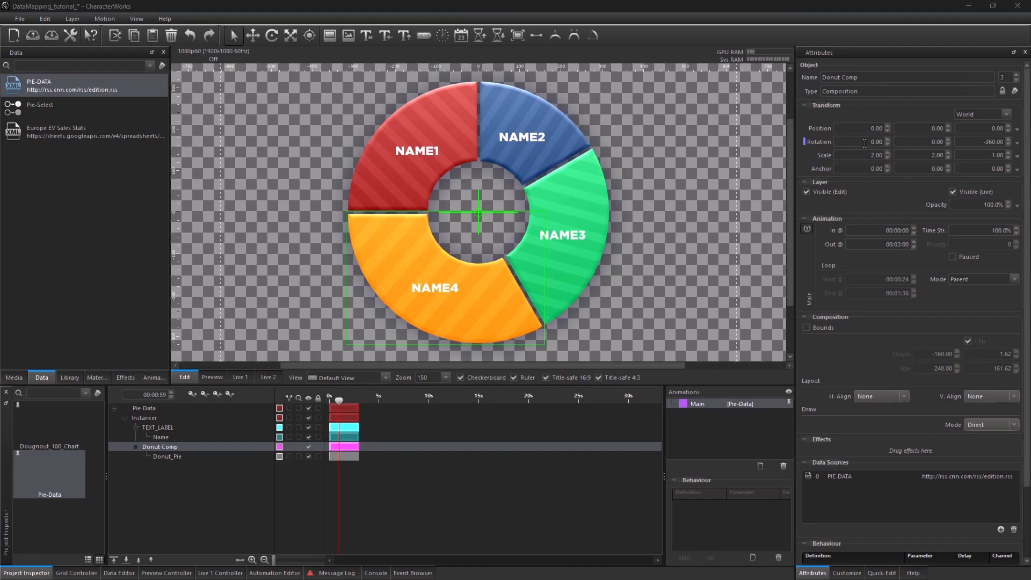
{"action": "left_click", "coordinate": [1018, 143]}
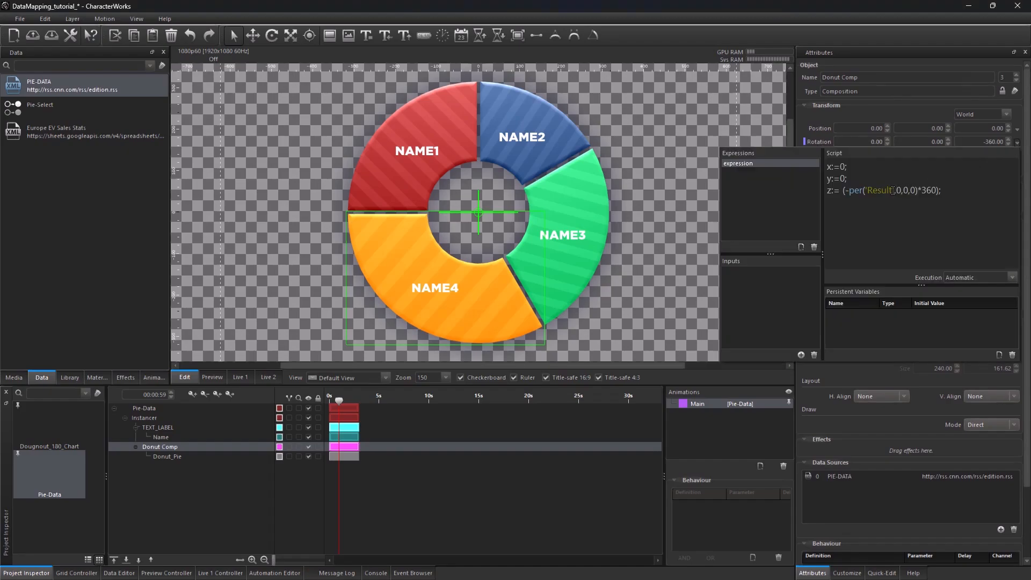
{"action": "left_click", "coordinate": [893, 191]}
{"action": "key", "text": "BackSpace"}
{"action": "key", "text": "BackSpace"}
{"action": "key", "text": "BackSpace"}
{"action": "key", "text": "BackSpace"}
{"action": "key", "text": "BackSpace"}
{"action": "key", "text": "BackSpace"}
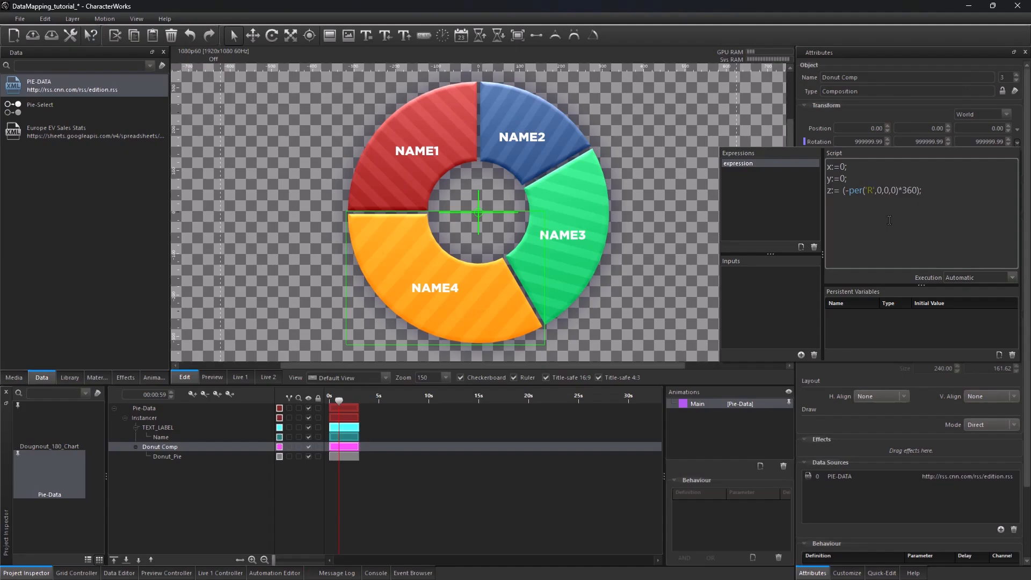
{"action": "type", "text": ":"}
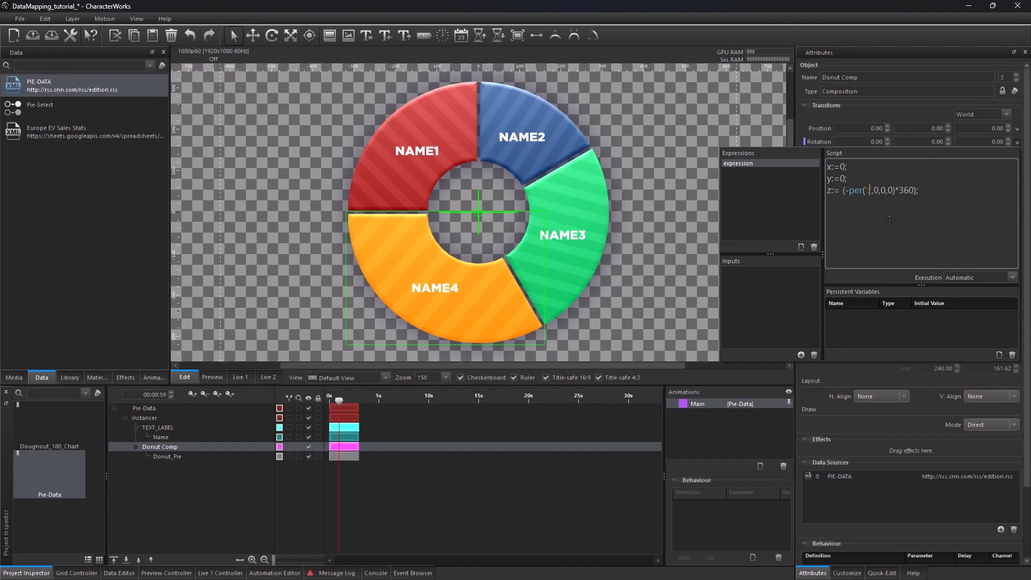
{"action": "type", "text": "Value"}
{"action": "left_click", "coordinate": [896, 119]}
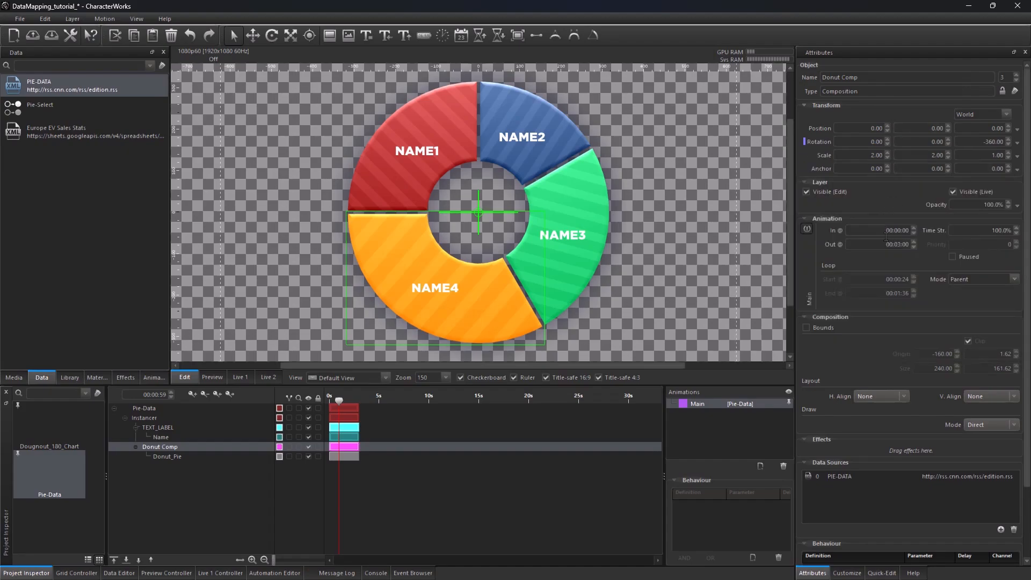
Step: Remove the PIE-DATA data source from both the Donut Comp and TEXT_LABEL layers
{"action": "left_click", "coordinate": [868, 477]}
{"action": "left_click", "coordinate": [1014, 532]}
{"action": "left_click", "coordinate": [162, 427]}
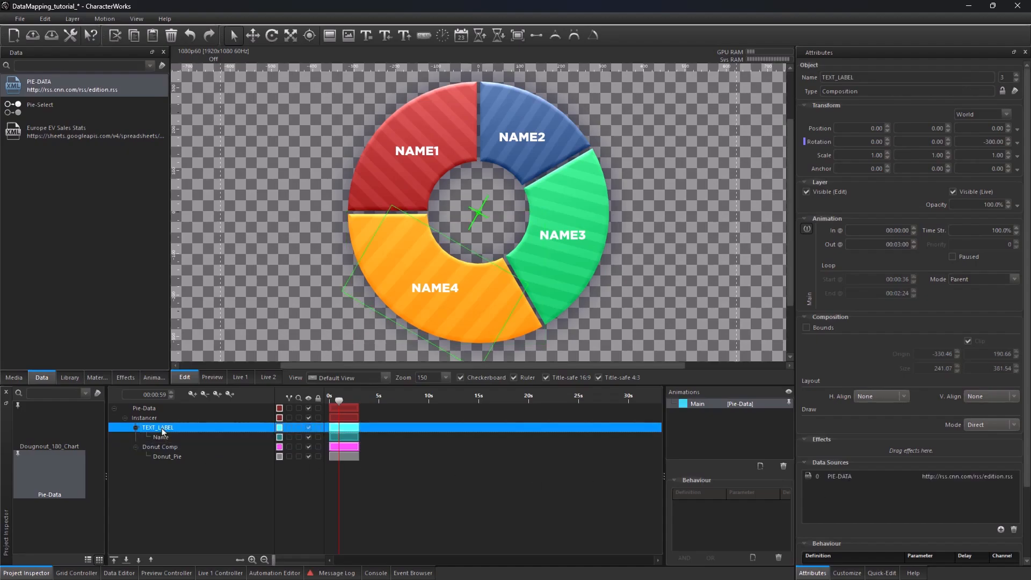
{"action": "left_click", "coordinate": [858, 478]}
{"action": "left_click", "coordinate": [1015, 532]}
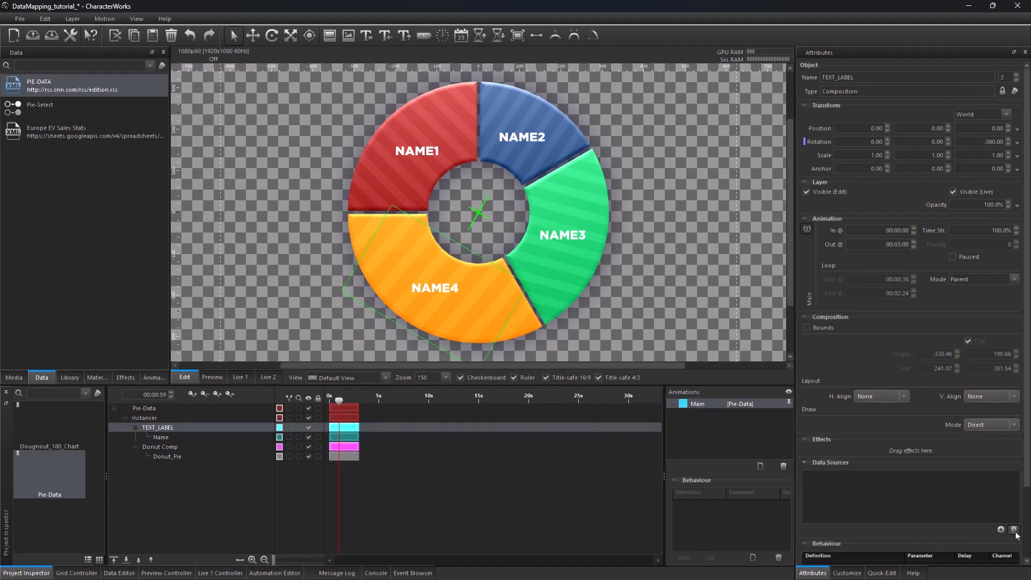
Step: Set the Instancer's data source to Customizer: [0] PIE-DATA
{"action": "left_click", "coordinate": [272, 419]}
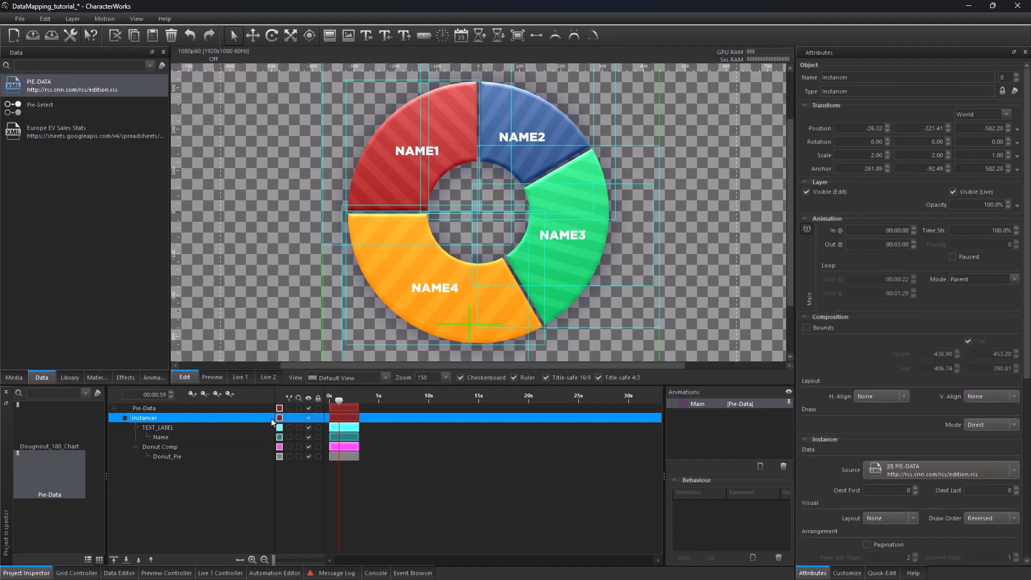
{"action": "left_click", "coordinate": [931, 470]}
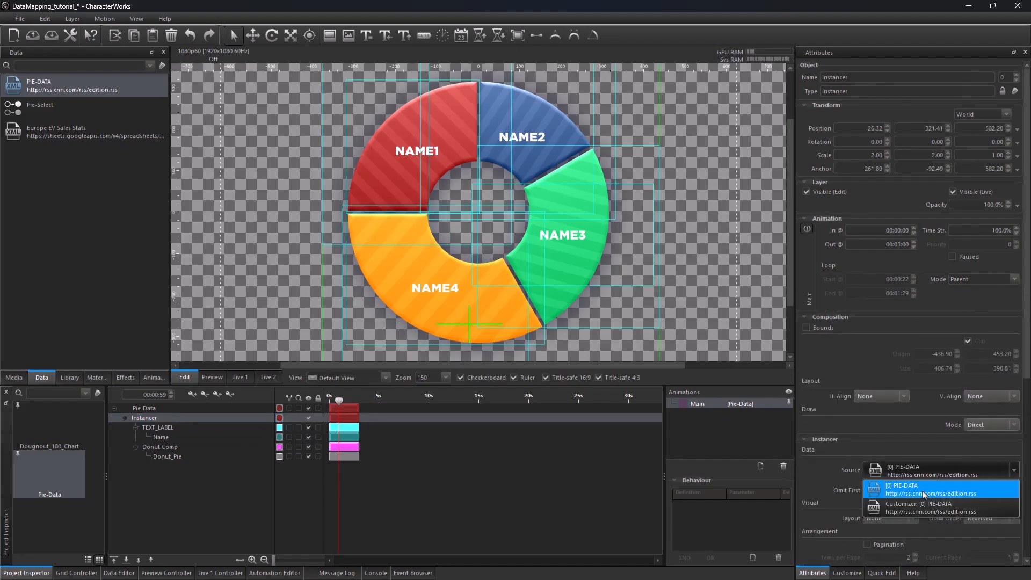
{"action": "left_click", "coordinate": [929, 507]}
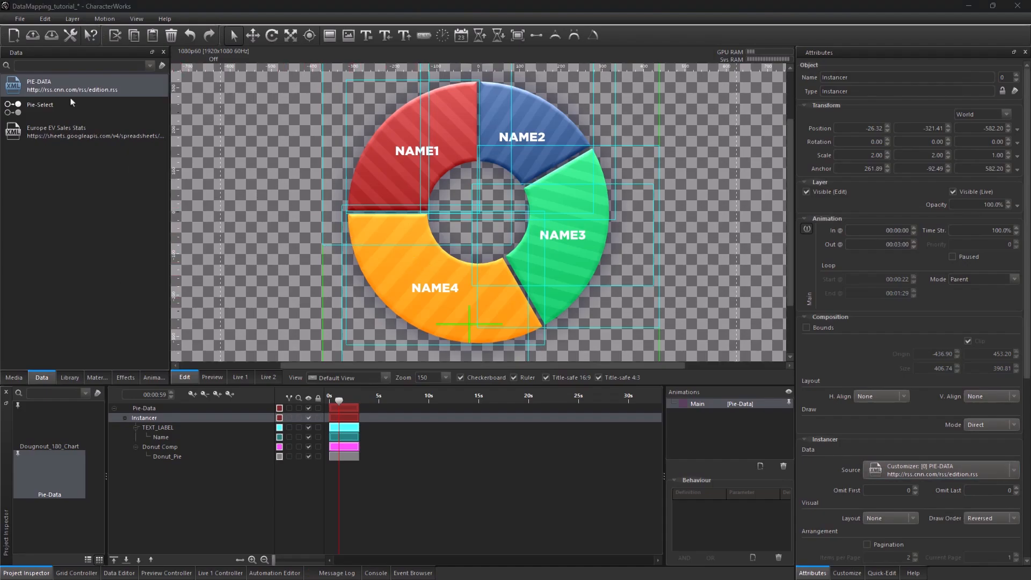
Step: Open PIE-DATA in the data editor and toggle the first row off and back on to test the chart
{"action": "double_click", "coordinate": [81, 86]}
{"action": "left_click", "coordinate": [195, 455]}
{"action": "left_click", "coordinate": [193, 454]}
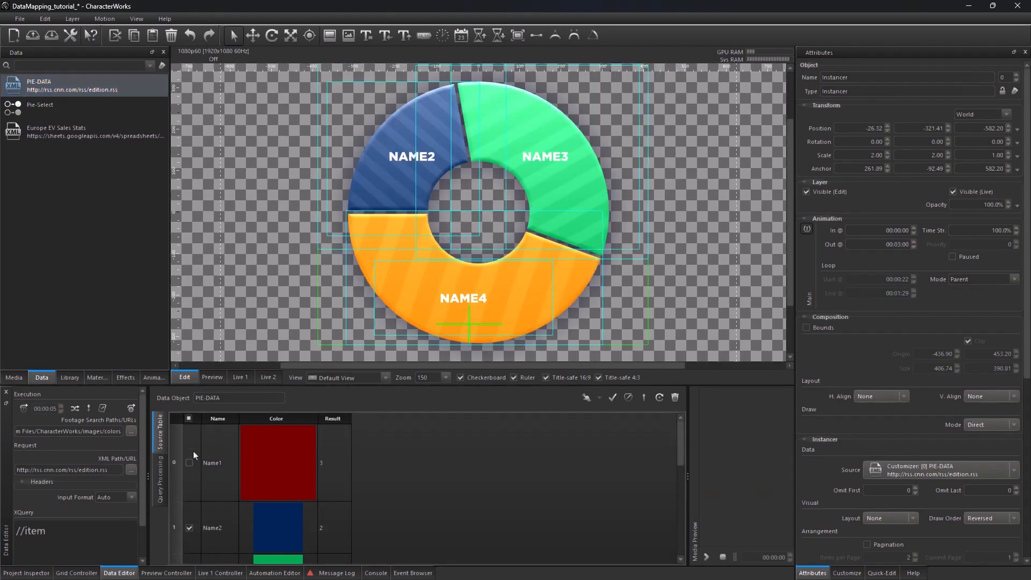
{"action": "left_click", "coordinate": [192, 463]}
{"action": "left_click", "coordinate": [193, 464]}
{"action": "left_click", "coordinate": [192, 463]}
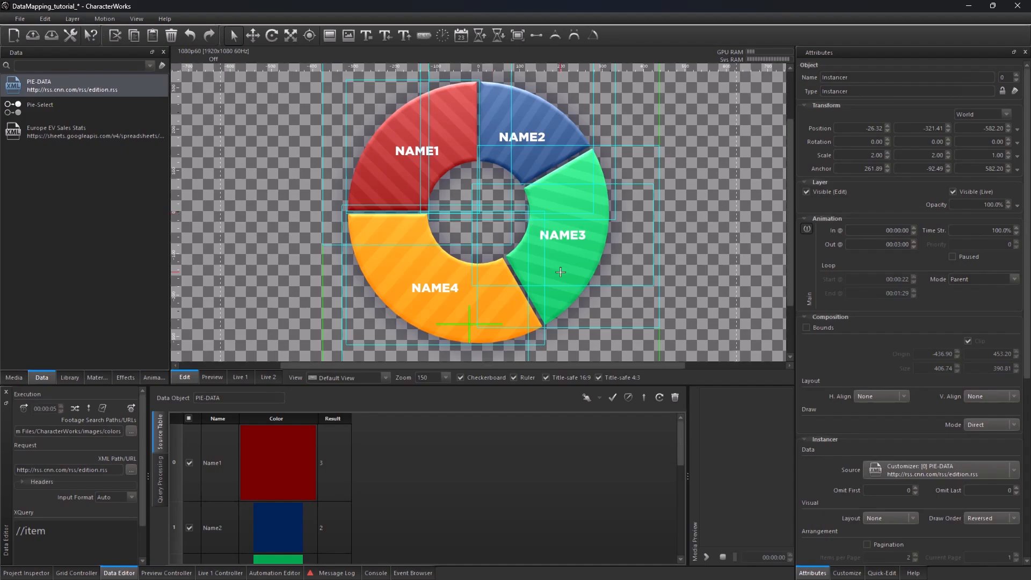
Step: Replace the template's PIE-DATA data source with Europe EV Sales Stats in the template customization
{"action": "left_click", "coordinate": [856, 573]}
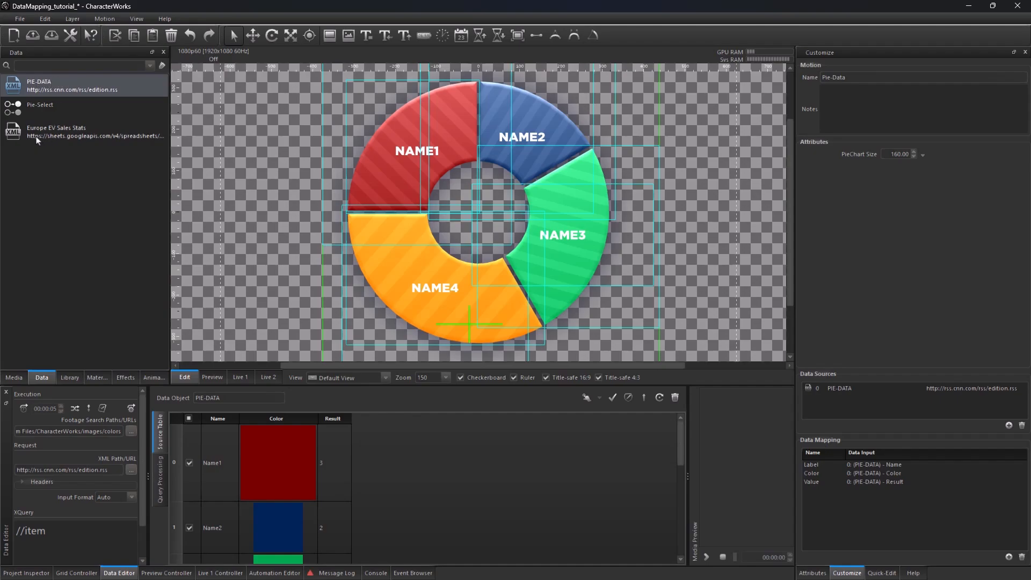
{"action": "left_click", "coordinate": [63, 137]}
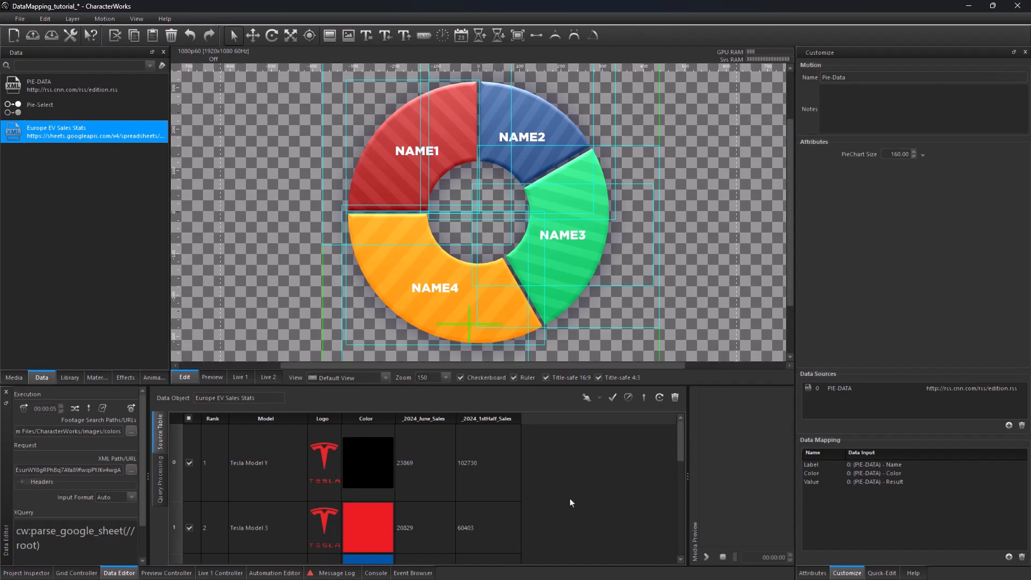
{"action": "left_click", "coordinate": [841, 388]}
{"action": "left_click", "coordinate": [1022, 426]}
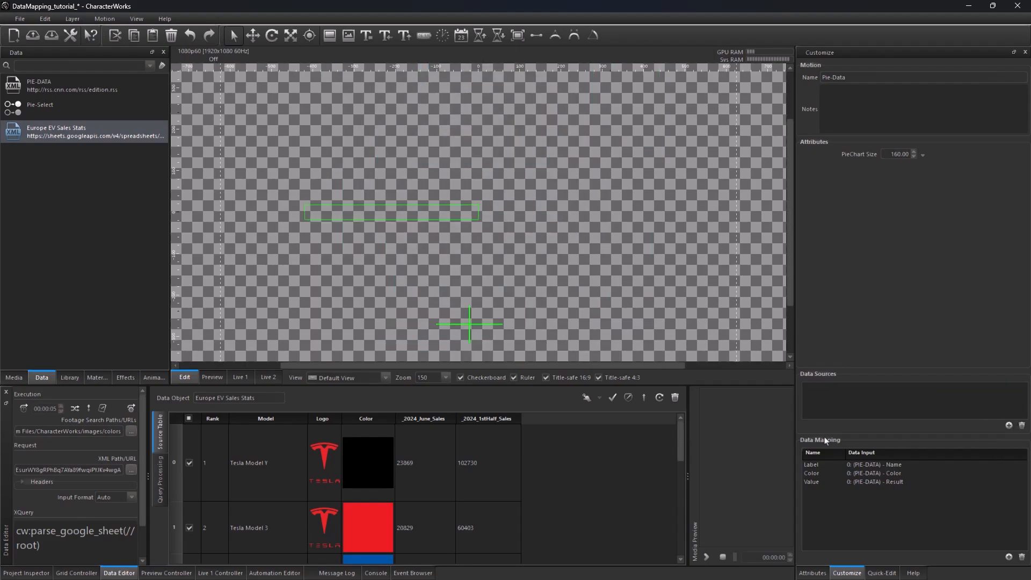
{"action": "left_click", "coordinate": [1010, 426]}
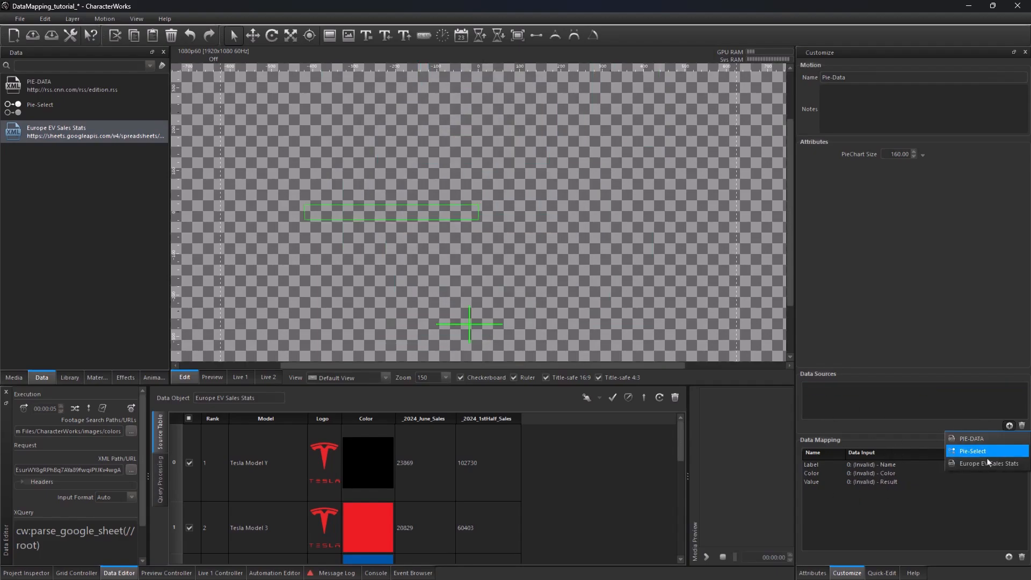
{"action": "left_click", "coordinate": [988, 464]}
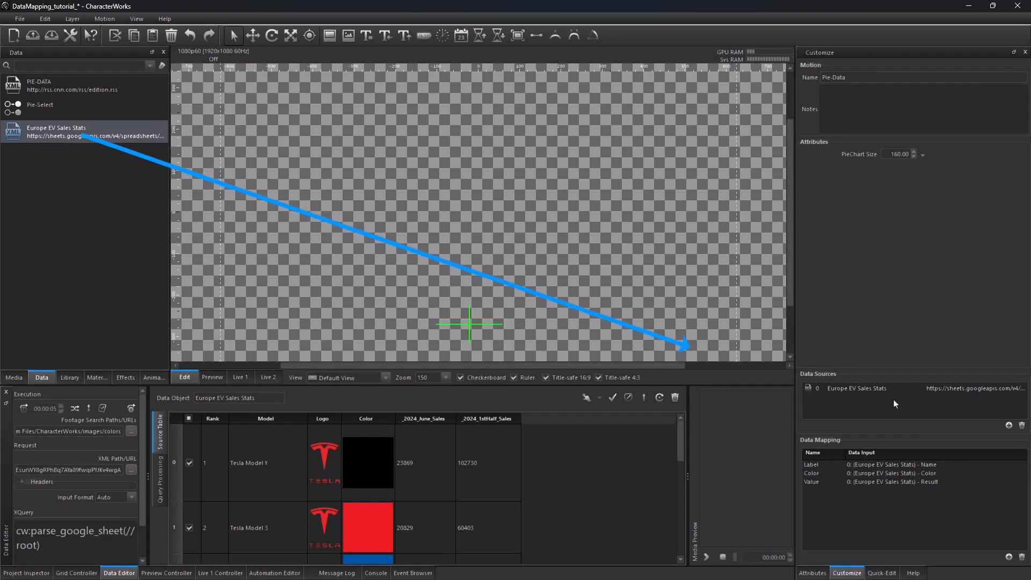
Step: Map Label to the Model field and Color to the Color field of Europe EV Sales Stats
{"action": "left_click", "coordinate": [920, 465]}
{"action": "left_click", "coordinate": [921, 465]}
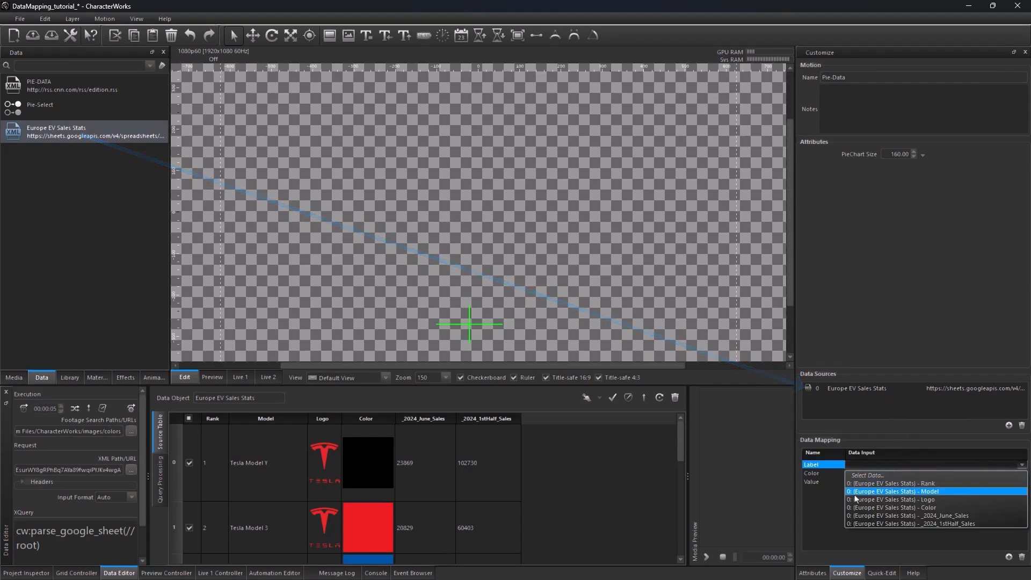
{"action": "left_click", "coordinate": [944, 492]}
{"action": "left_click", "coordinate": [931, 475]}
{"action": "left_click", "coordinate": [932, 474]}
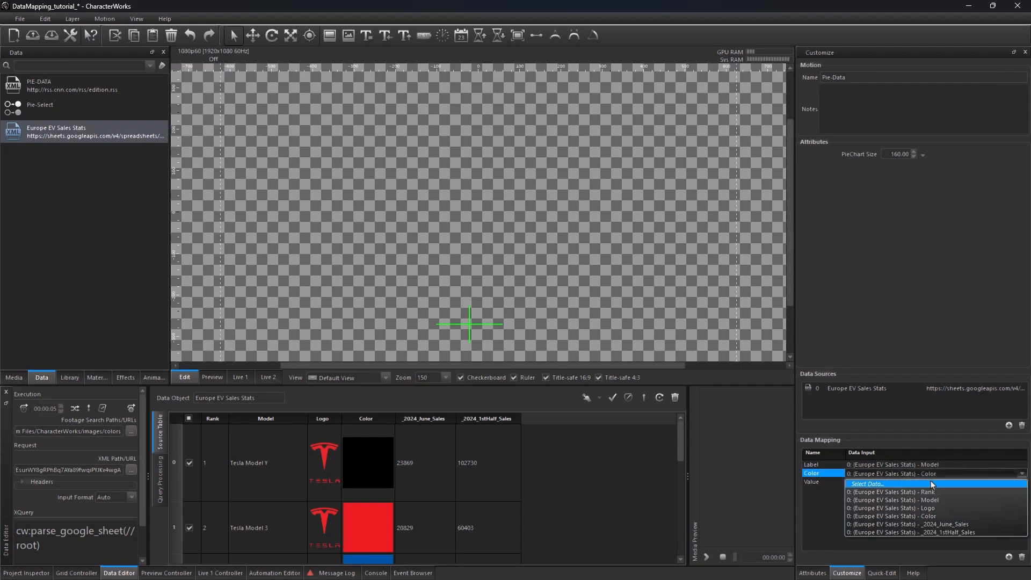
{"action": "left_click", "coordinate": [931, 517]}
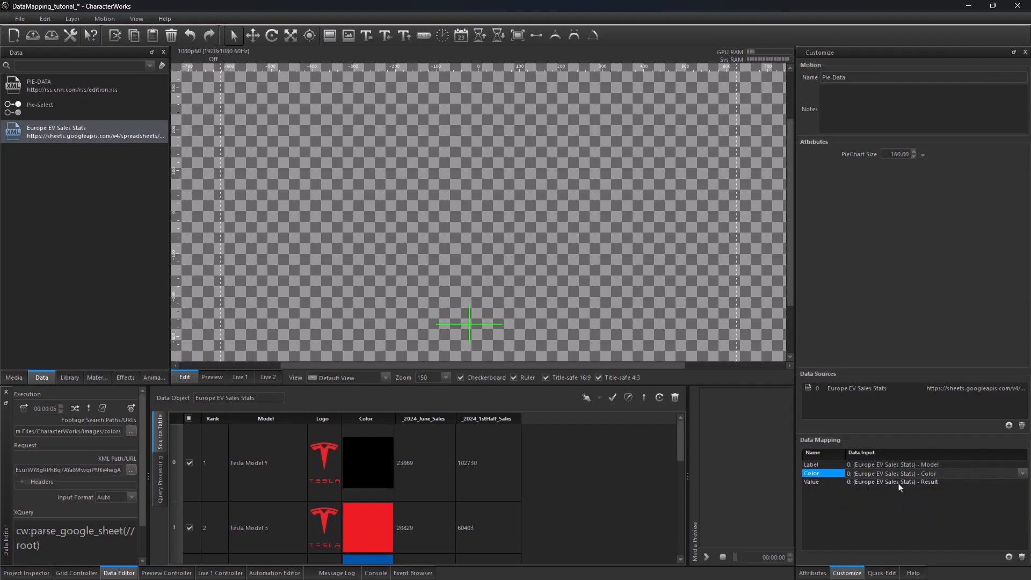
Step: Map Value to the _2024_June_Sales field of Europe EV Sales Stats
{"action": "left_click", "coordinate": [935, 485]}
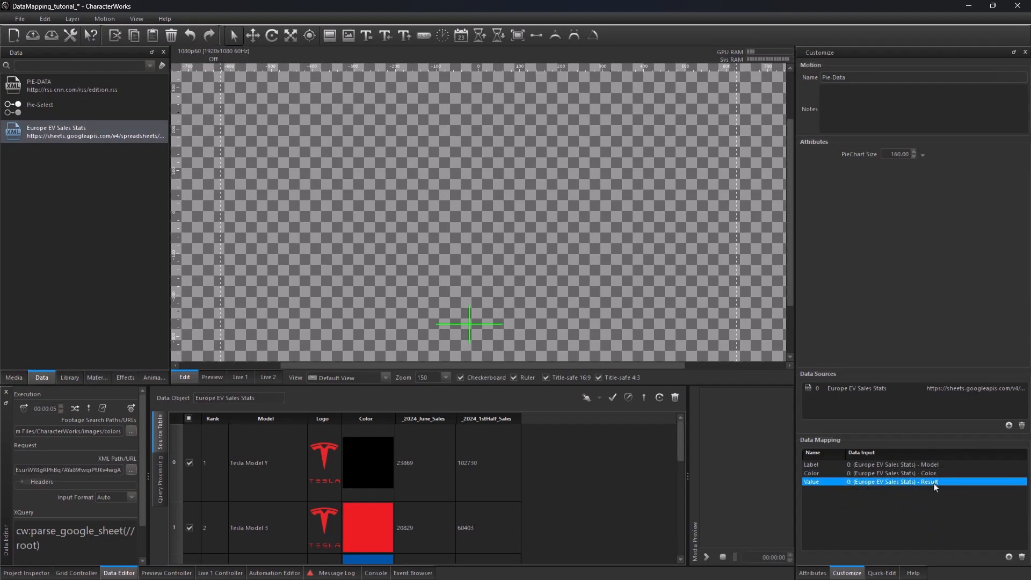
{"action": "left_click", "coordinate": [934, 484]}
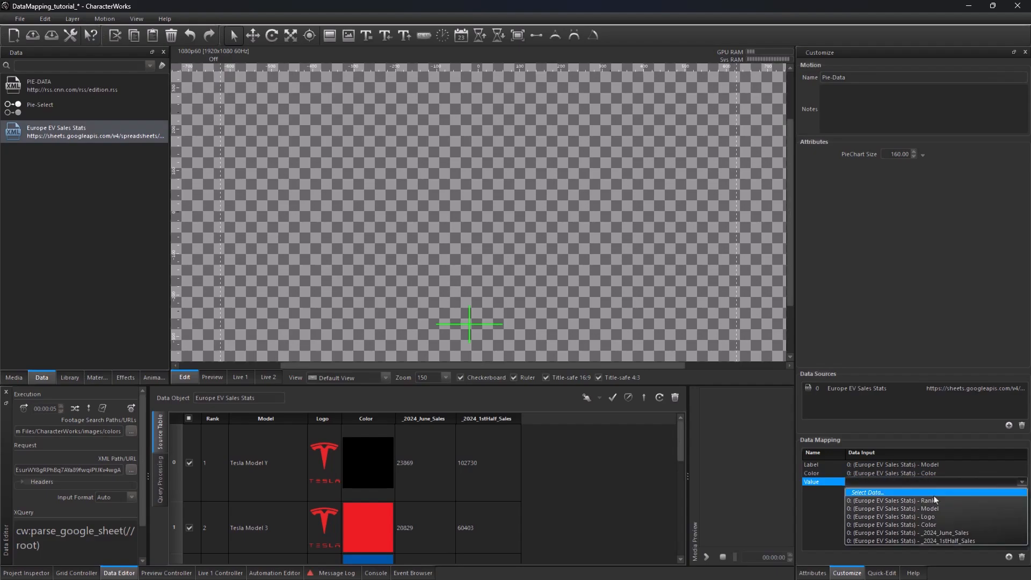
{"action": "left_click", "coordinate": [935, 533]}
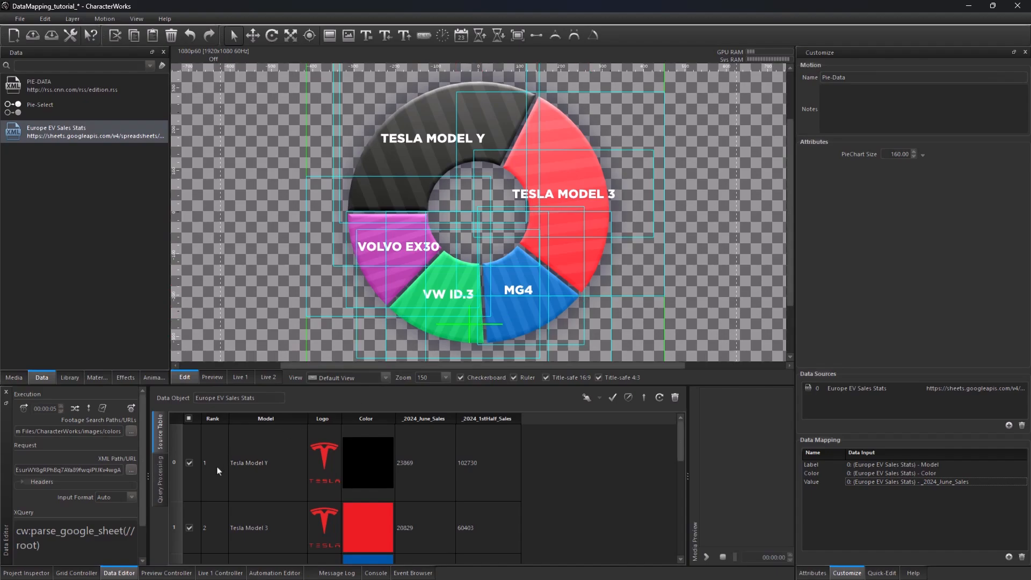
Step: Switch the Value mapping to the _2024_1stHalf_Sales field
{"action": "left_click", "coordinate": [190, 464]}
{"action": "left_click", "coordinate": [190, 452]}
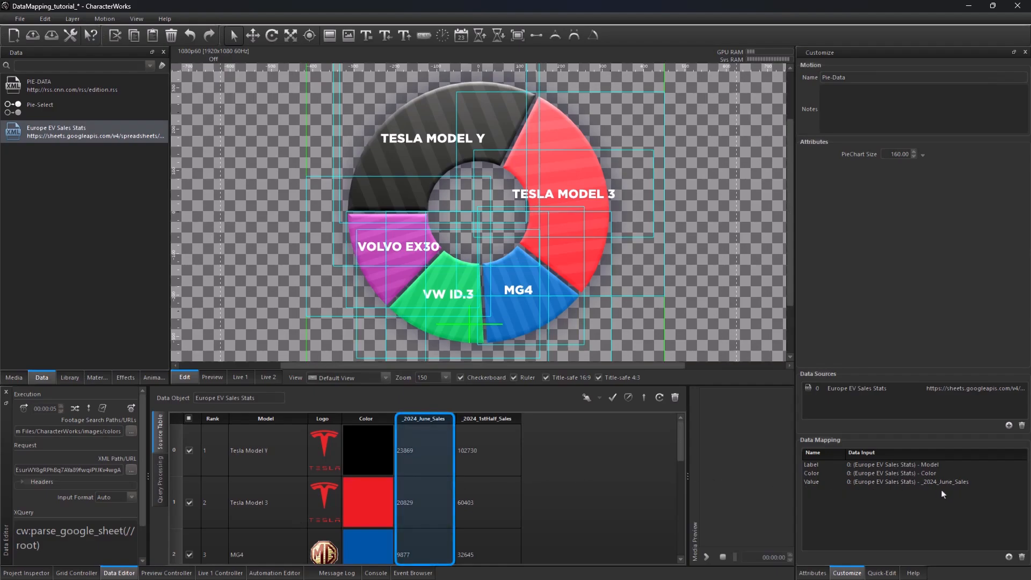
{"action": "left_click", "coordinate": [956, 483]}
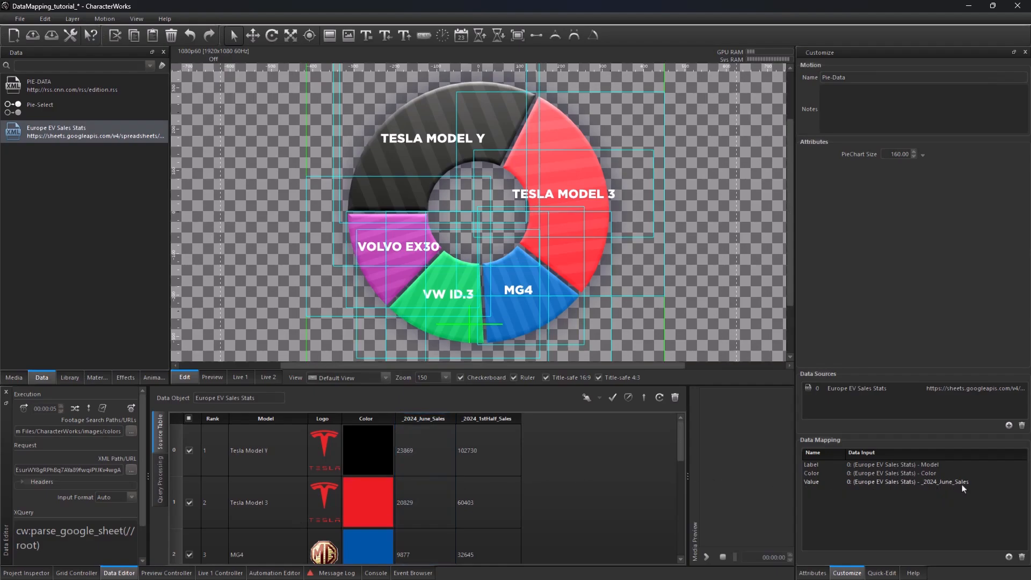
{"action": "left_click", "coordinate": [962, 485]}
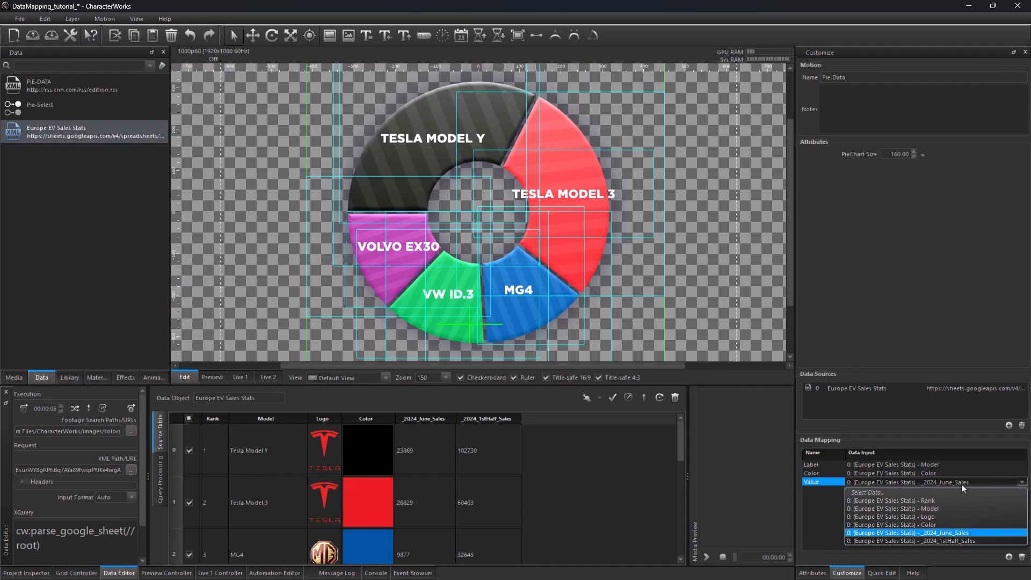
{"action": "left_click", "coordinate": [954, 542]}
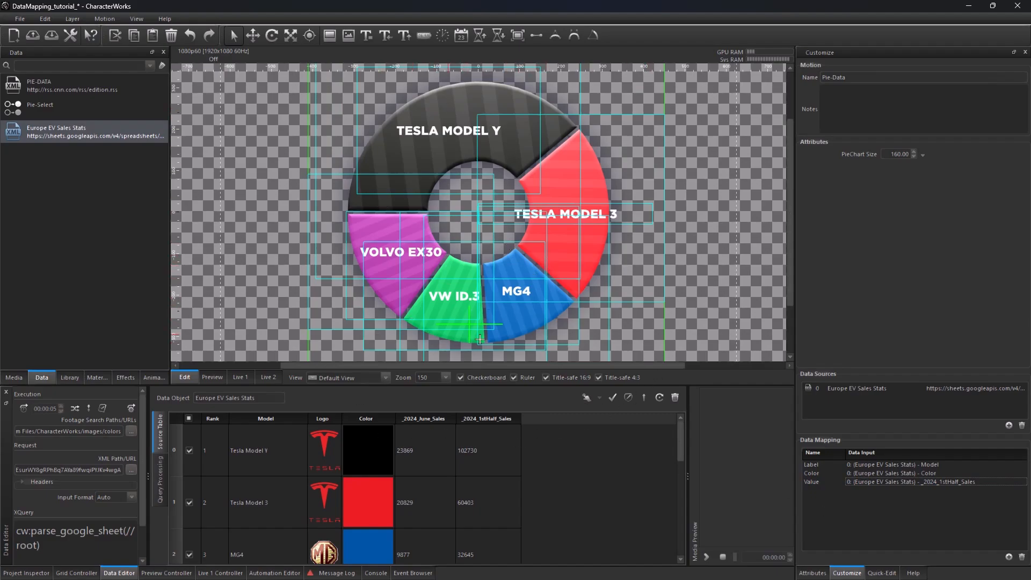
Step: Set the Value mapping back to the _2024_June_Sales field
{"action": "left_click", "coordinate": [889, 482]}
{"action": "left_click", "coordinate": [891, 482]}
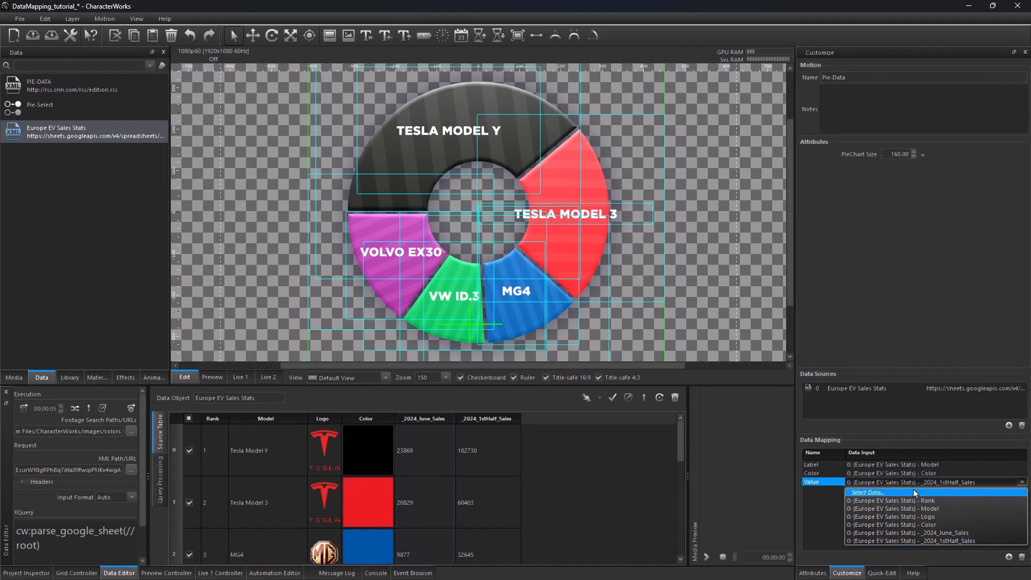
{"action": "left_click", "coordinate": [931, 532]}
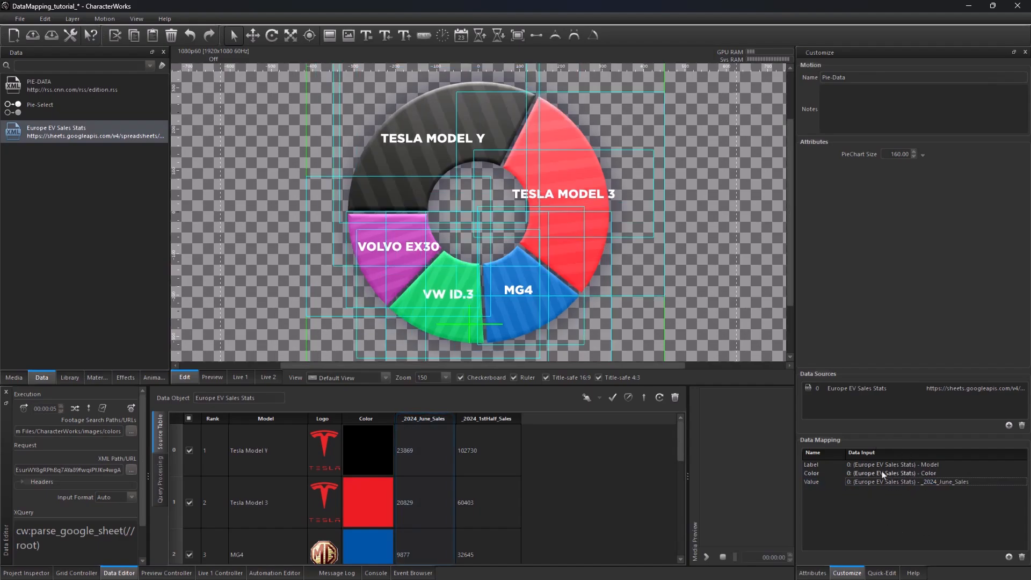